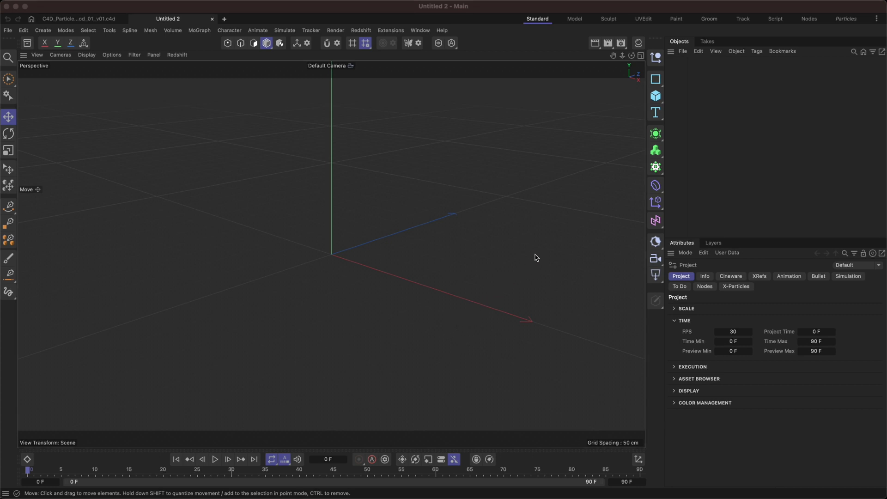
Switch to the Particles layout and add a Basic Emitter with its Particle Group to the scene
{"action": "left_click", "coordinate": [849, 19]}
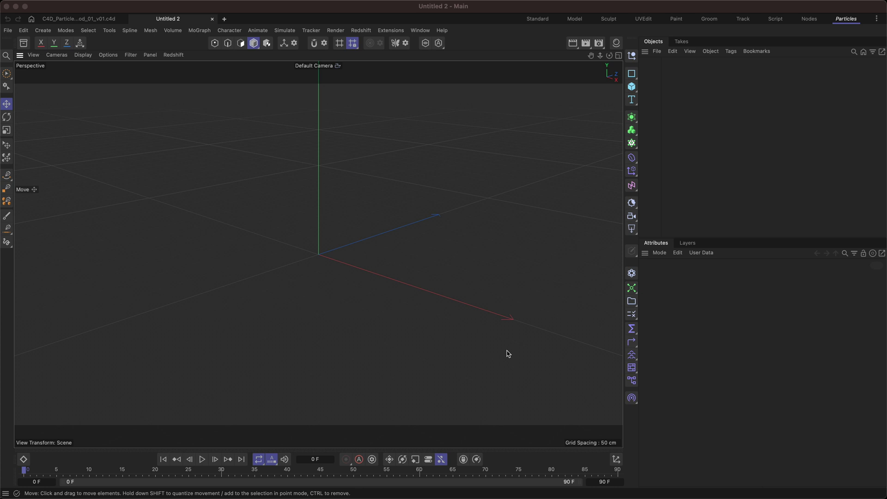
{"action": "left_click", "coordinate": [632, 288]}
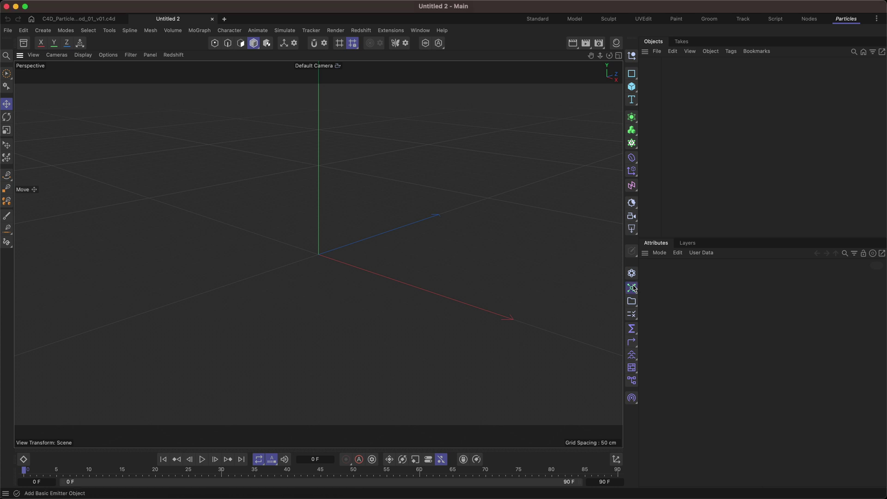
{"action": "left_click", "coordinate": [665, 302]}
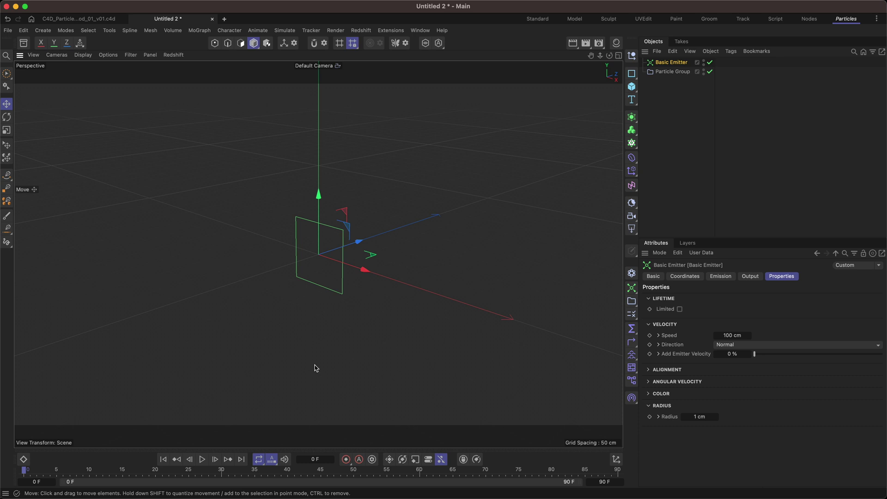
Play the particle simulation and examine the Particle Group's draw settings and the emitted particles up close
{"action": "left_click", "coordinate": [201, 459]}
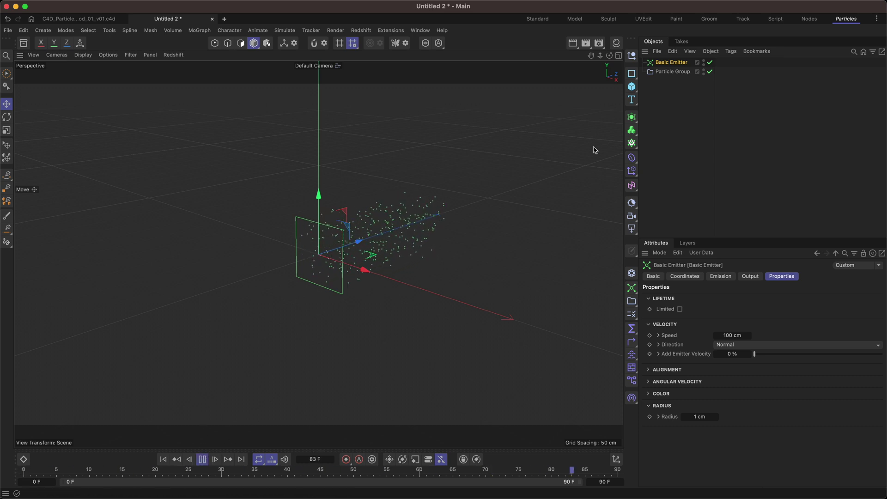
{"action": "left_click", "coordinate": [681, 72]}
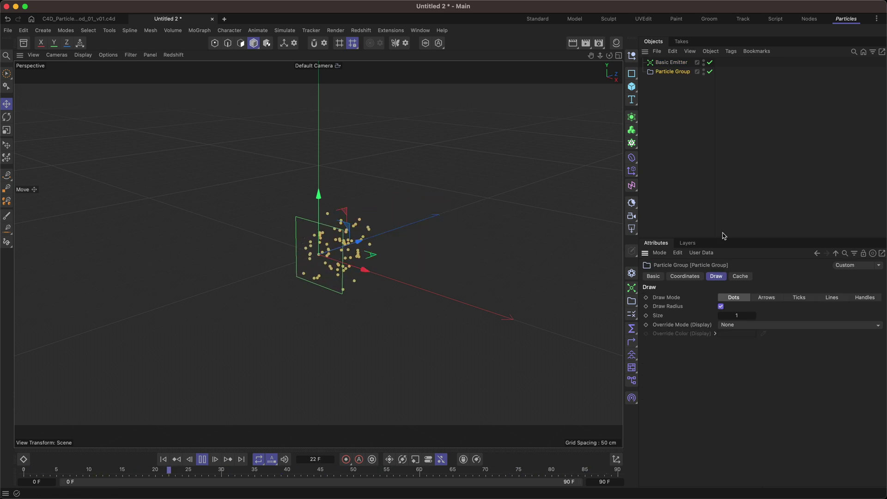
{"action": "left_click", "coordinate": [694, 180]}
{"action": "scroll", "coordinate": [470, 172], "scroll_direction": "up", "scroll_amount": 10}
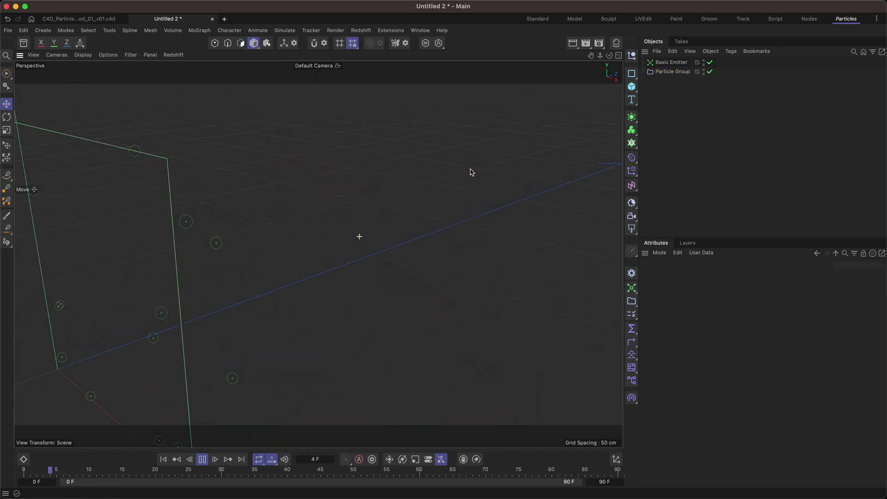
{"action": "scroll", "coordinate": [467, 176], "scroll_direction": "down", "scroll_amount": 2}
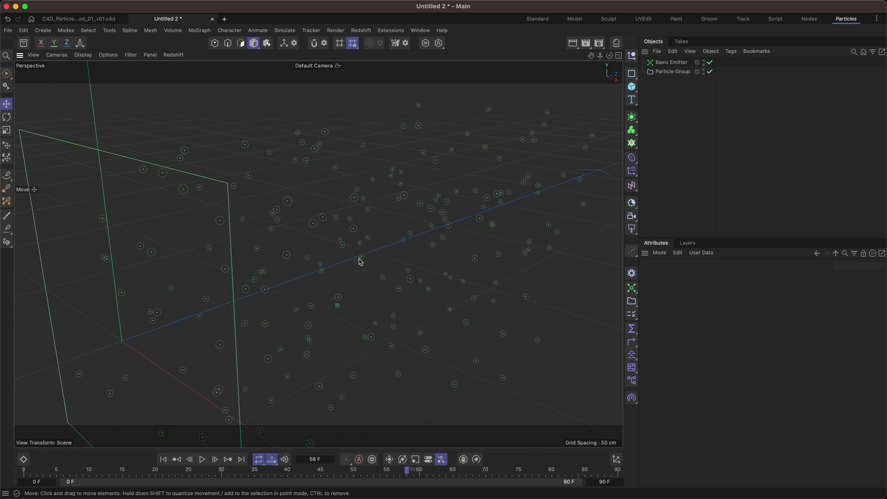
Examine the Basic Emitter's radius and variance settings, as well as the project's time settings
{"action": "left_click", "coordinate": [671, 62]}
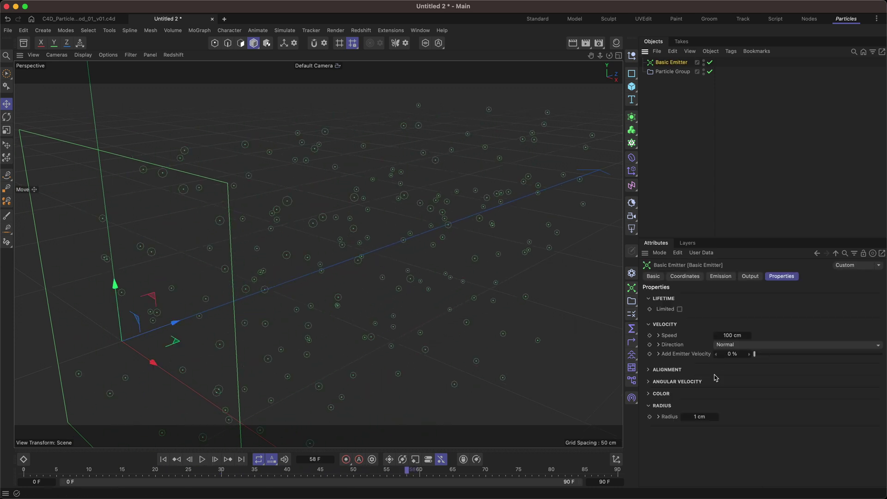
{"action": "left_click", "coordinate": [659, 416]}
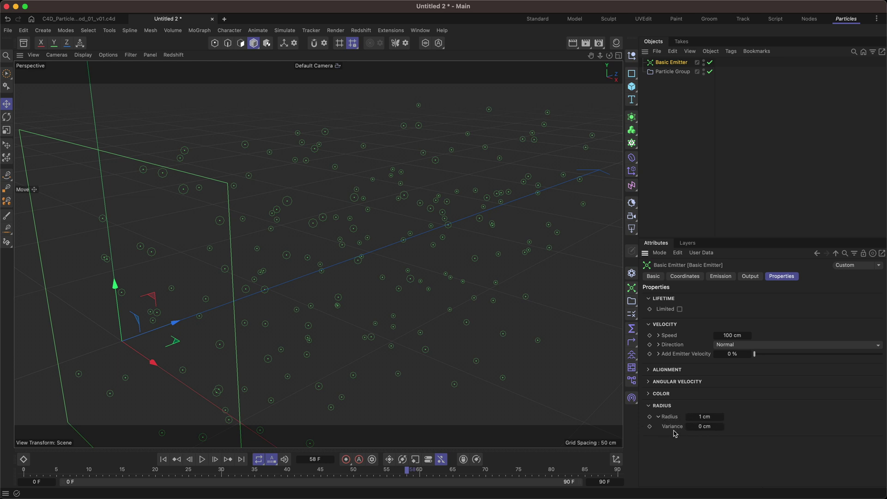
{"action": "left_click", "coordinate": [659, 417]}
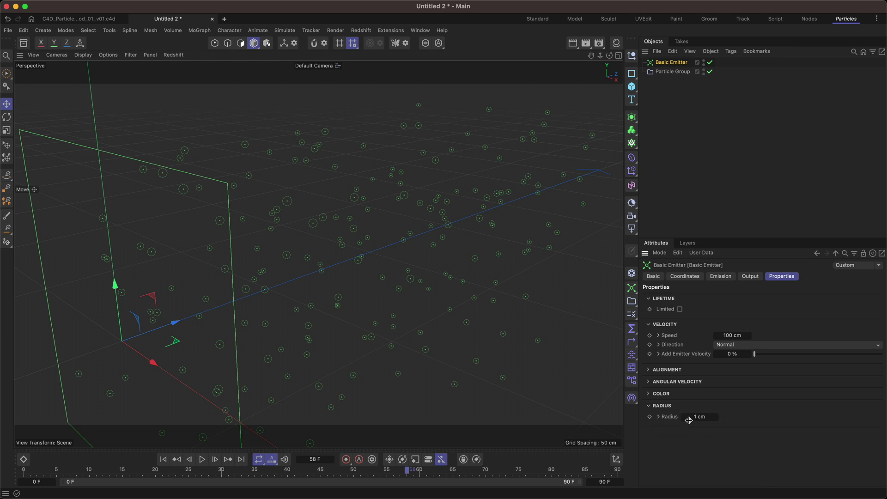
{"action": "left_click_drag", "start_coordinate": [455, 269], "coordinate": [274, 258], "text": "alt"}
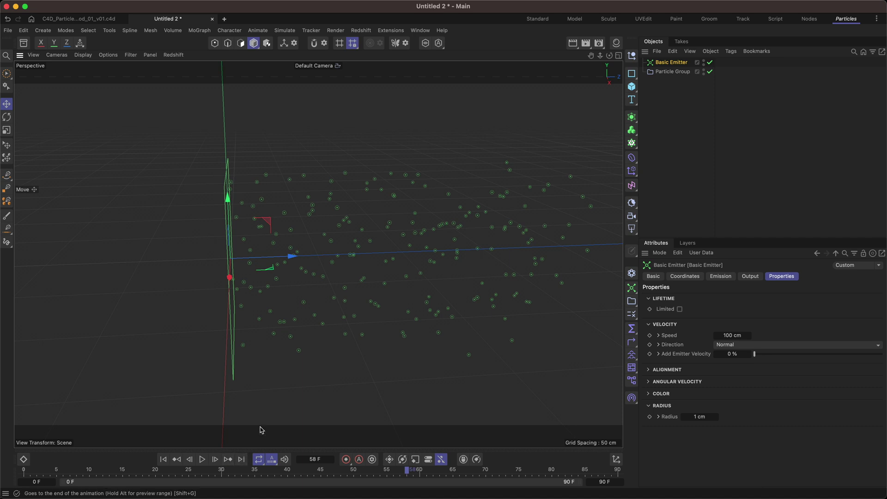
{"action": "key", "text": "super+d"}
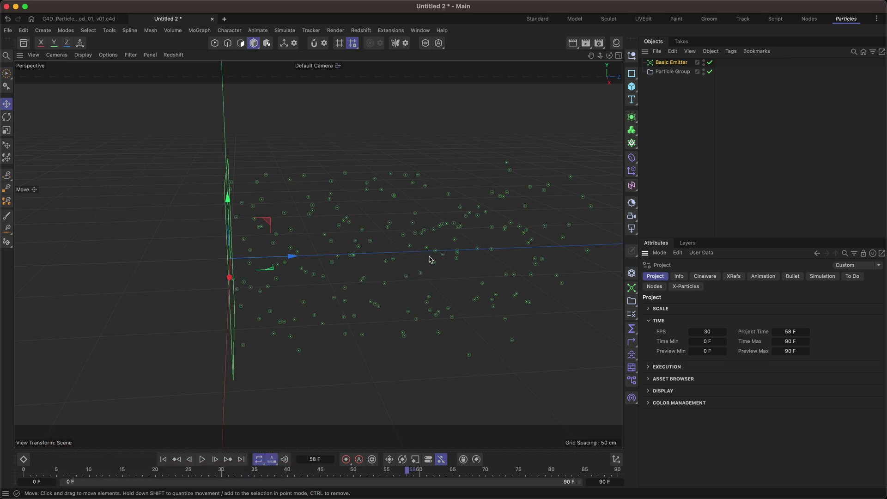
{"action": "left_click_drag", "start_coordinate": [448, 247], "coordinate": [352, 272], "text": "alt"}
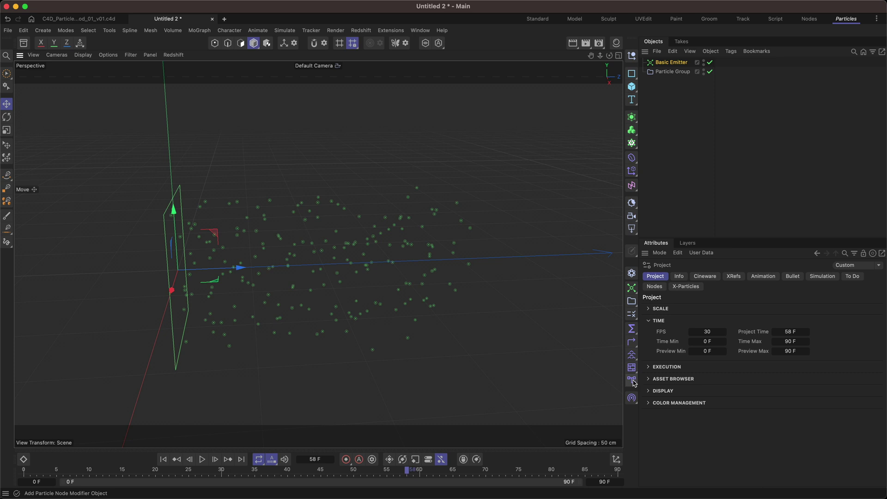
Add a Particle Node Modifier to the scene and open its graph in the Node Editor
{"action": "left_click", "coordinate": [285, 30]}
{"action": "mouse_move", "coordinate": [318, 170]}
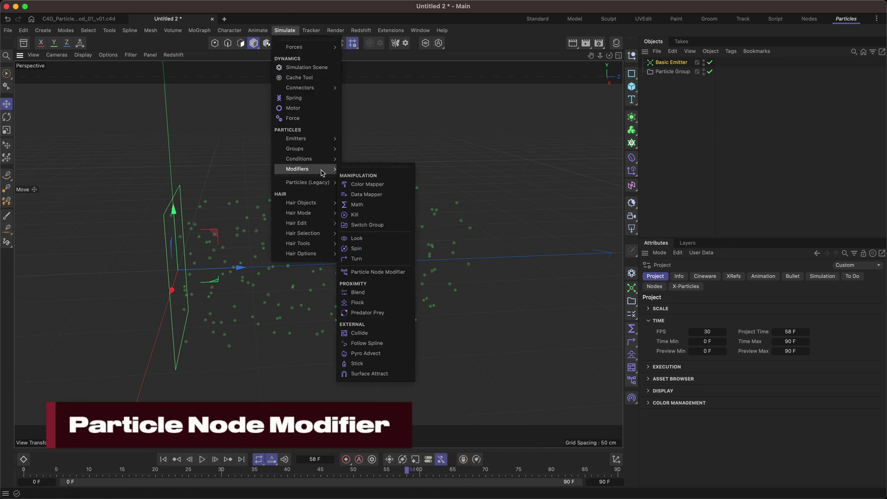
{"action": "left_click", "coordinate": [398, 274]}
{"action": "left_click_drag", "start_coordinate": [679, 61], "coordinate": [355, 110]}
{"action": "double_click", "coordinate": [651, 81]}
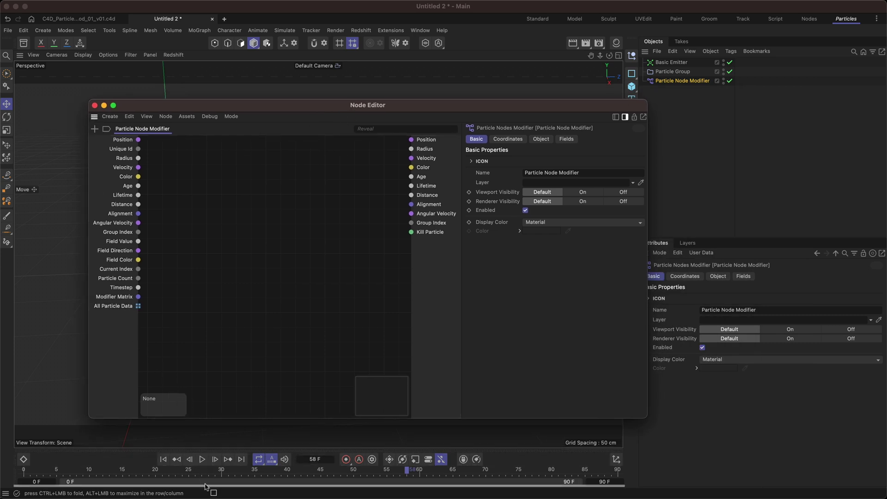
Dock the Node Editor between the viewport and the timeline and enlarge its area
{"action": "left_click_drag", "start_coordinate": [206, 486], "coordinate": [209, 487]}
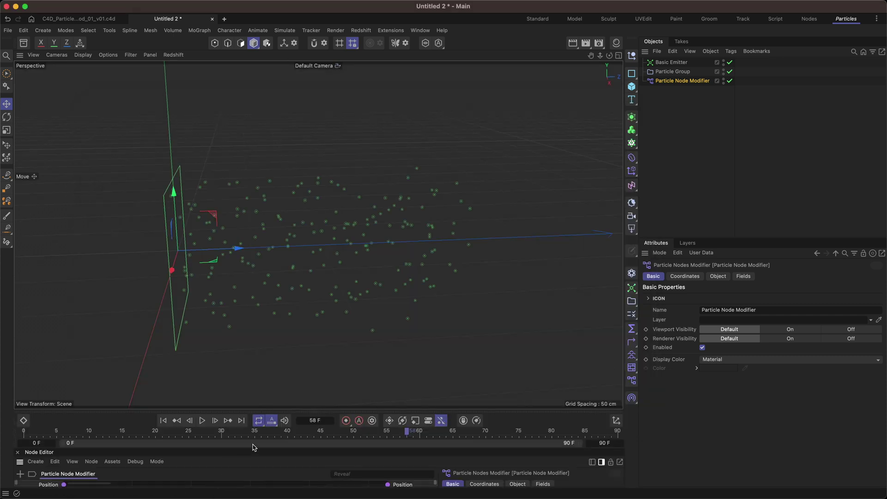
{"action": "left_click_drag", "start_coordinate": [287, 409], "coordinate": [291, 399]}
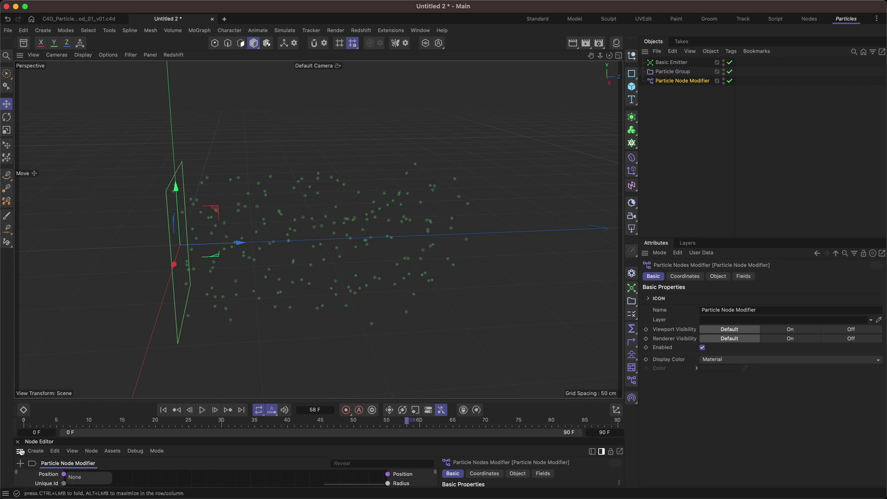
{"action": "left_click_drag", "start_coordinate": [74, 396], "coordinate": [74, 225]}
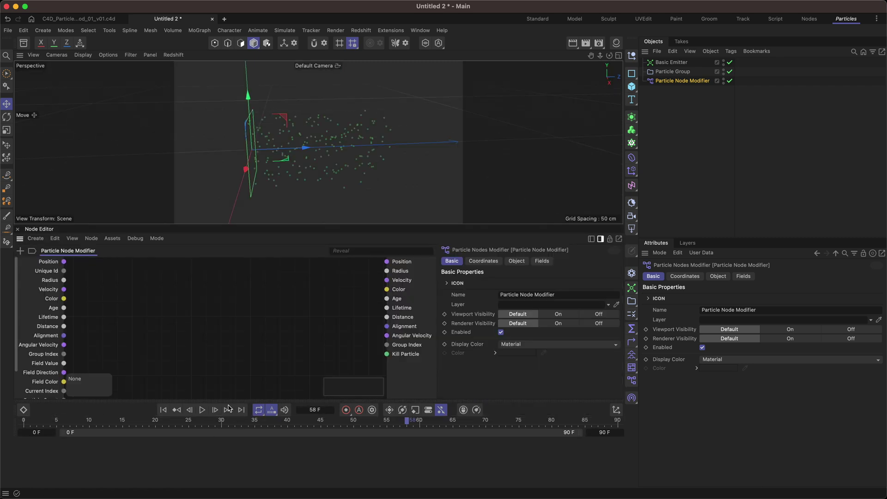
{"action": "left_click", "coordinate": [282, 400]}
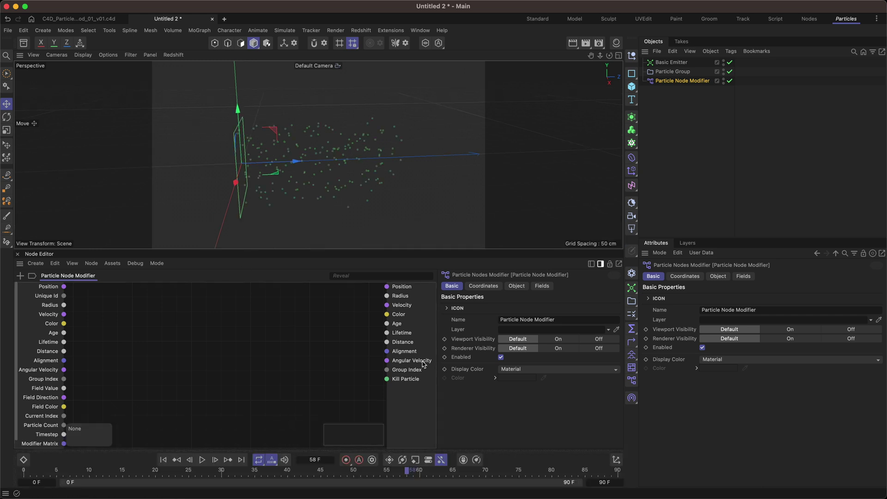
Hide the Node Editor's built-in attributes pane and its window title
{"action": "left_click", "coordinate": [600, 264]}
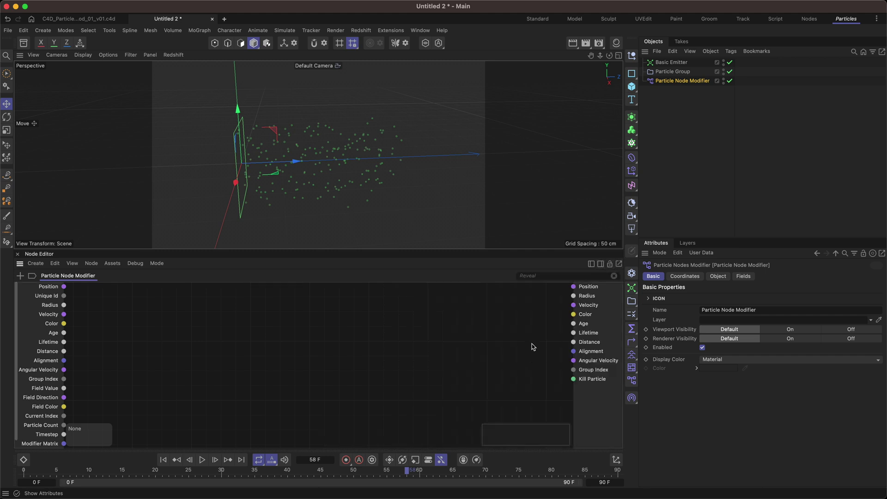
{"action": "left_click", "coordinate": [599, 265]}
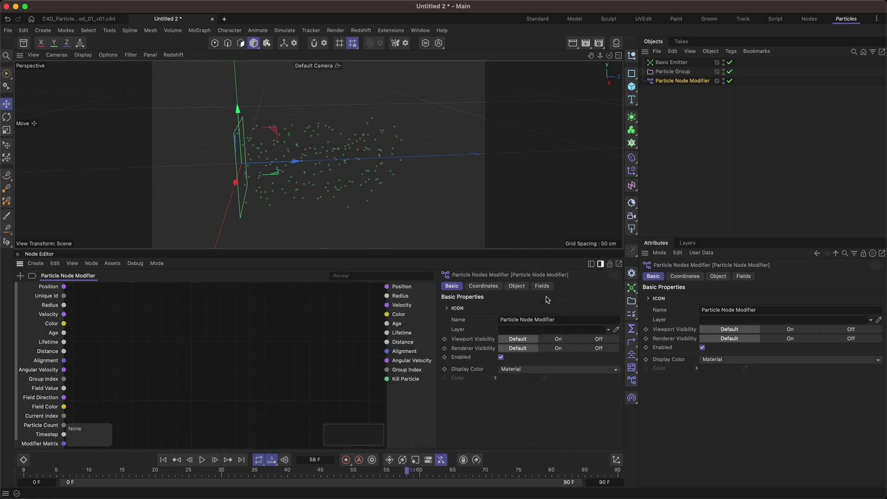
{"action": "left_click", "coordinate": [600, 264]}
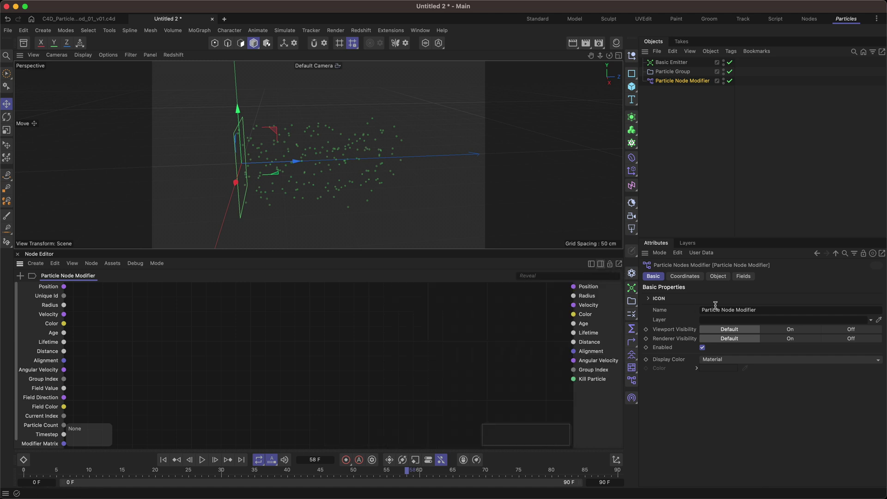
{"action": "left_click", "coordinate": [20, 264]}
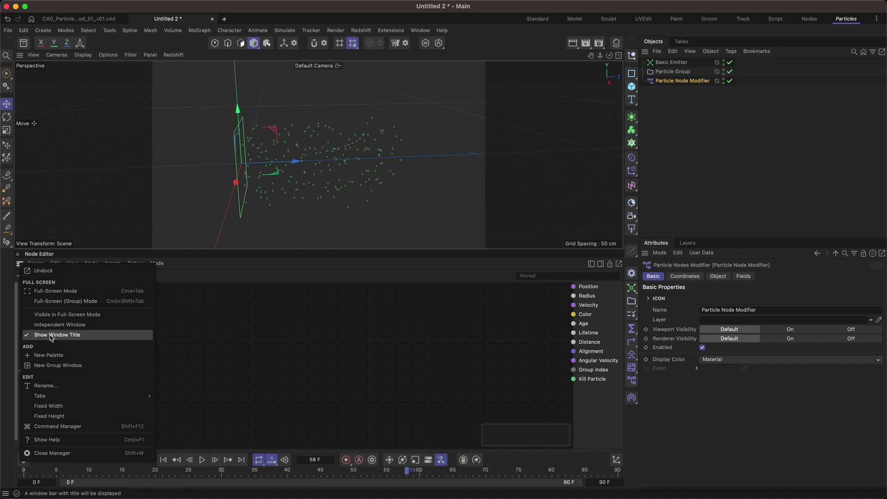
{"action": "left_click", "coordinate": [77, 336]}
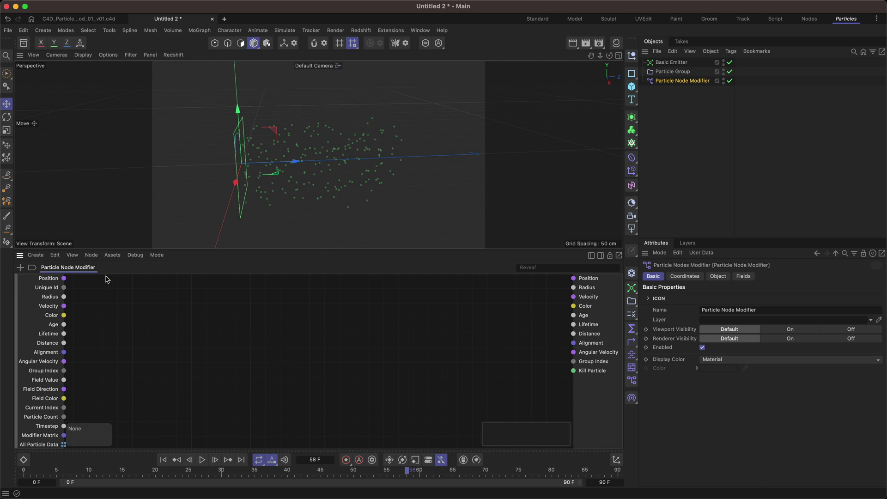
Fold and unfold the docked Node Editor twice
{"action": "left_click", "coordinate": [21, 257], "text": "ctrl"}
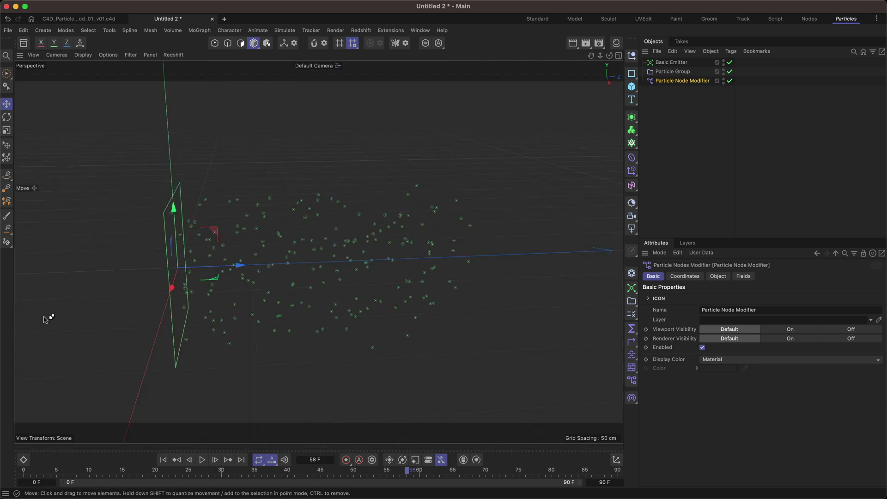
{"action": "left_click", "coordinate": [42, 451], "text": "ctrl"}
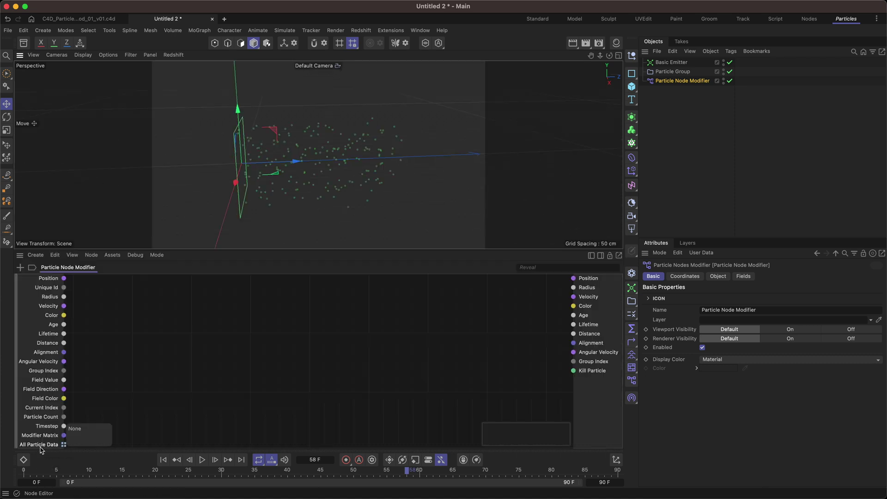
{"action": "left_click", "coordinate": [20, 257], "text": "ctrl"}
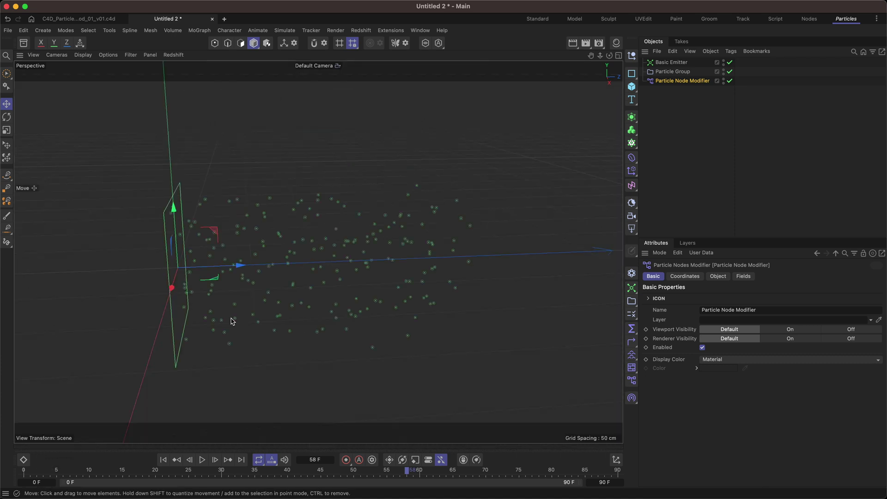
{"action": "left_click", "coordinate": [237, 449], "text": "ctrl"}
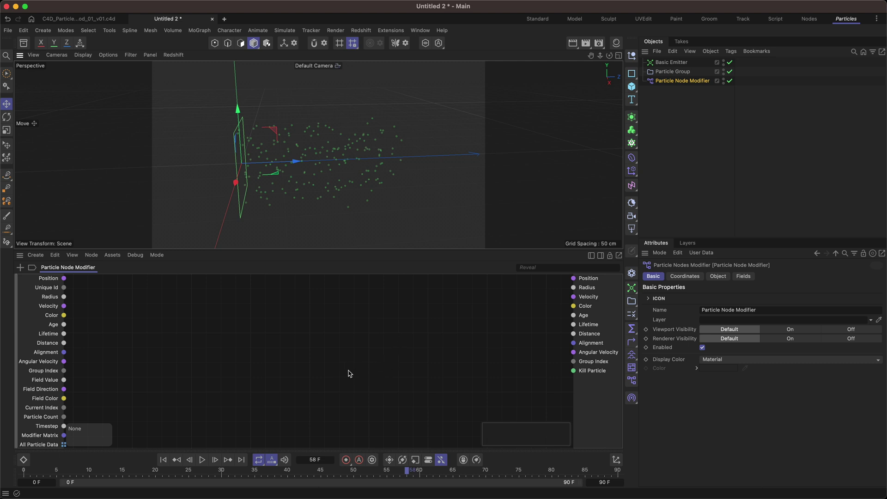
Add a Range Mapper node to the Particle Node Modifier graph and connect the particle Age to its Input
{"action": "left_click_drag", "start_coordinate": [64, 325], "coordinate": [164, 332]}
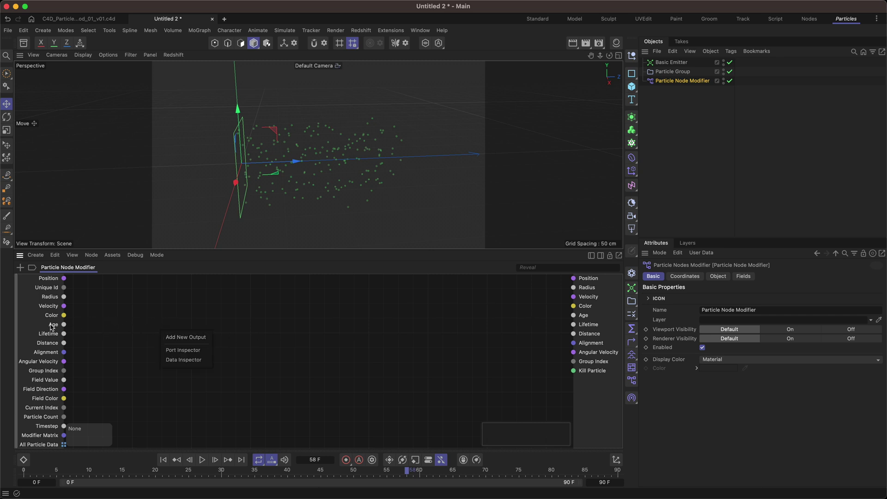
{"action": "key", "text": "Escape"}
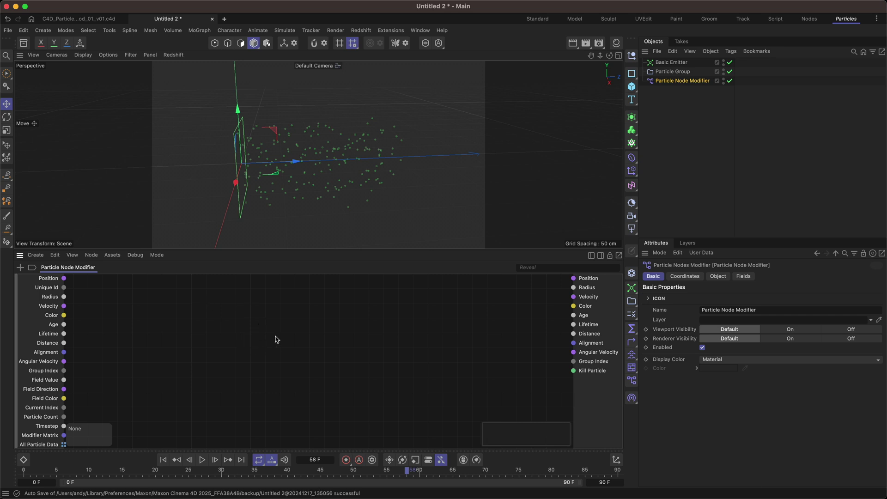
{"action": "double_click", "coordinate": [249, 313]}
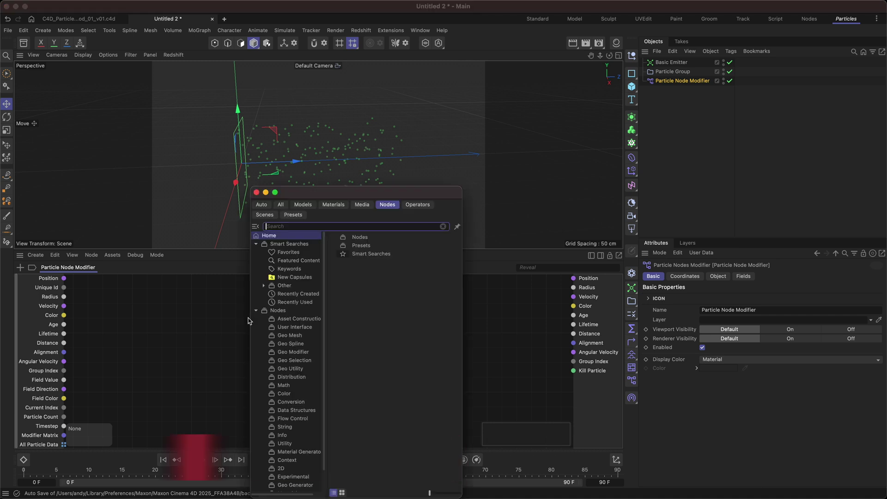
{"action": "type", "text": "range"}
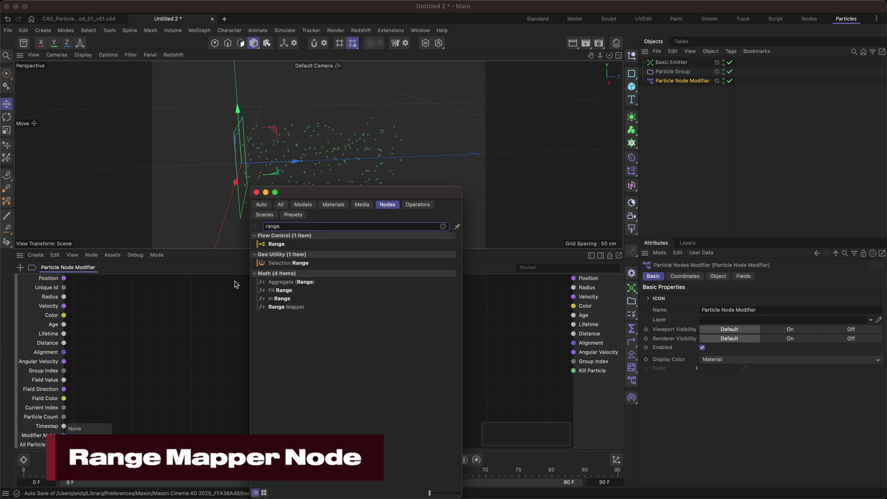
{"action": "double_click", "coordinate": [297, 307]}
{"action": "left_click_drag", "start_coordinate": [243, 323], "coordinate": [64, 325]}
{"action": "left_click_drag", "start_coordinate": [287, 317], "coordinate": [295, 310]}
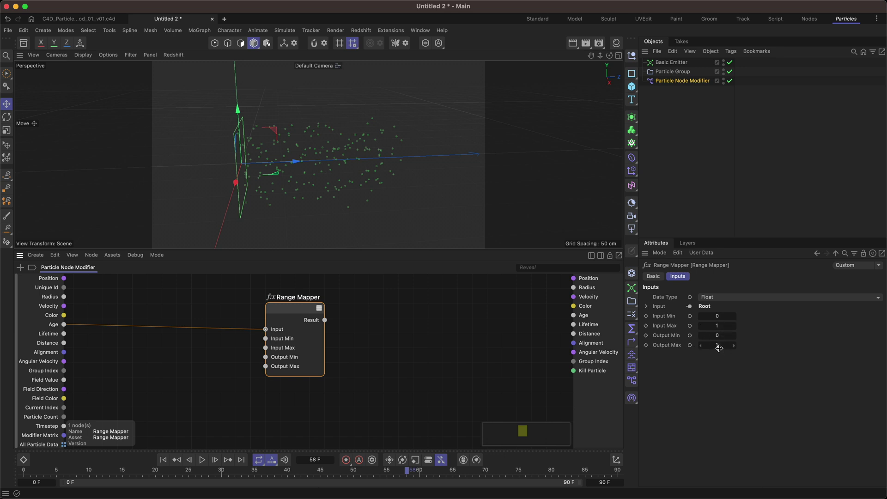
Connect the Range Mapper's Result to the particle Radius output and play the simulation from the first frame
{"action": "left_click_drag", "start_coordinate": [325, 319], "coordinate": [574, 287]}
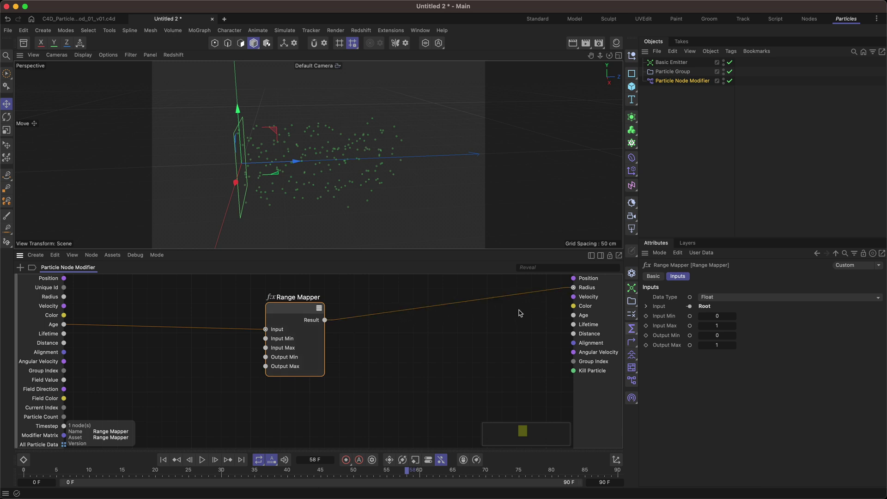
{"action": "left_click", "coordinate": [163, 460]}
{"action": "left_click", "coordinate": [202, 460]}
{"action": "left_click", "coordinate": [202, 460]}
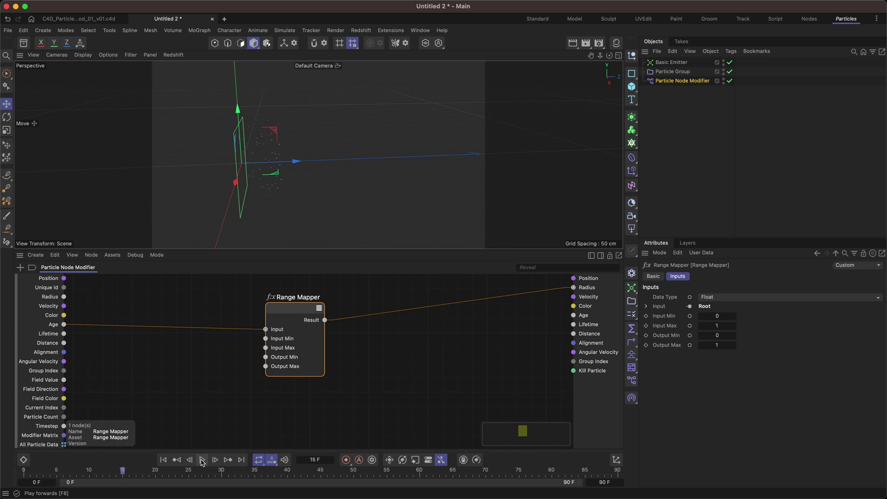
Play the simulation further in short runs and examine the particles' radius along the stream from several angles
{"action": "left_click_drag", "start_coordinate": [279, 141], "coordinate": [224, 164], "text": "alt"}
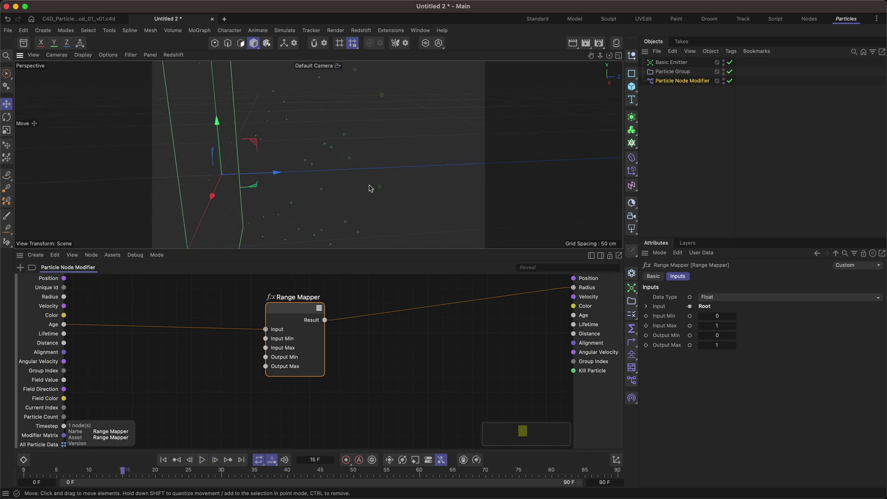
{"action": "left_click", "coordinate": [202, 460]}
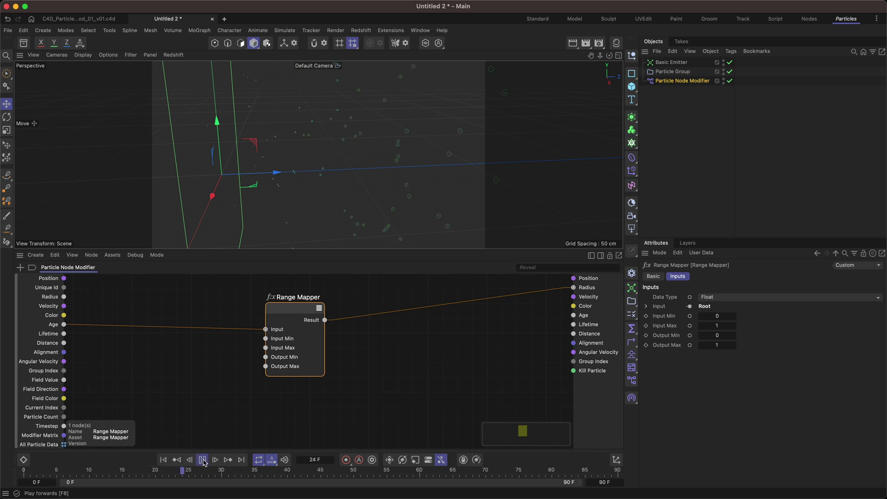
{"action": "left_click_drag", "start_coordinate": [539, 165], "coordinate": [476, 165], "text": "alt"}
{"action": "left_click_drag", "start_coordinate": [529, 128], "coordinate": [427, 147], "text": "alt"}
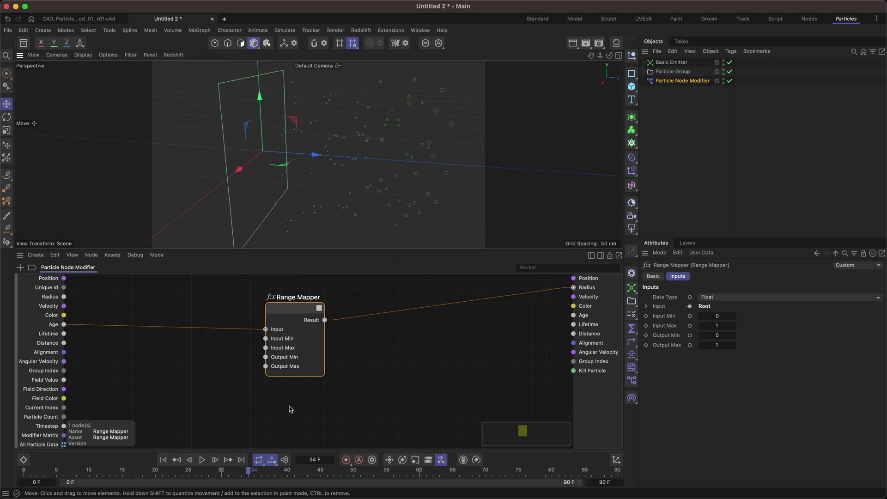
{"action": "left_click_drag", "start_coordinate": [387, 177], "coordinate": [382, 187], "text": "alt"}
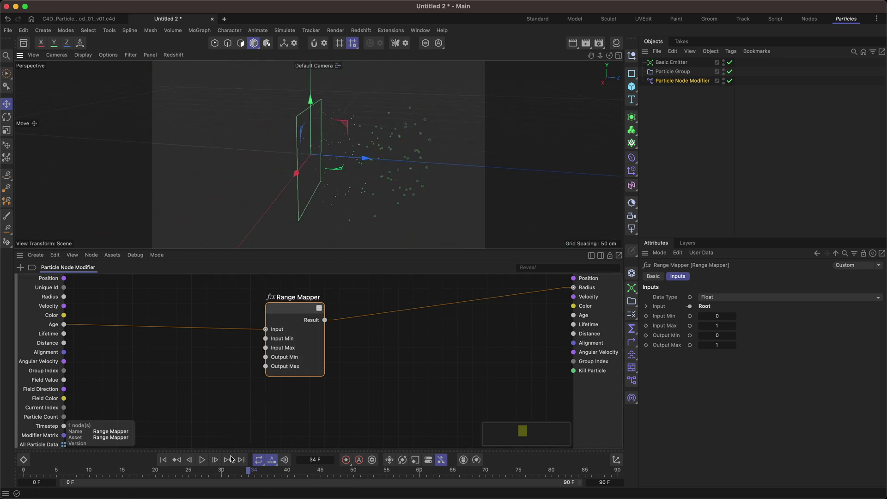
{"action": "left_click", "coordinate": [202, 459]}
{"action": "left_click_drag", "start_coordinate": [451, 172], "coordinate": [339, 175], "text": "alt"}
Extend the timeline's end to 300 frames during playback, and pause the simulation once the particle stream has grown longer
{"action": "left_click", "coordinate": [203, 459]}
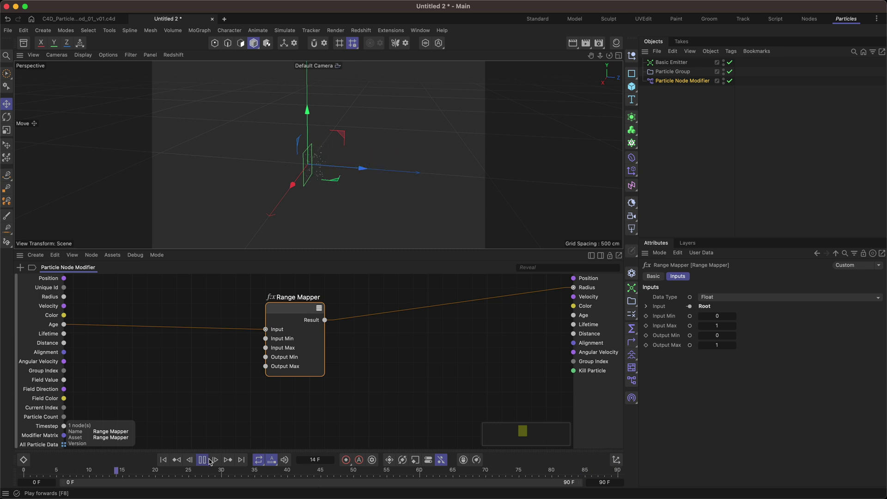
{"action": "left_click", "coordinate": [604, 482]}
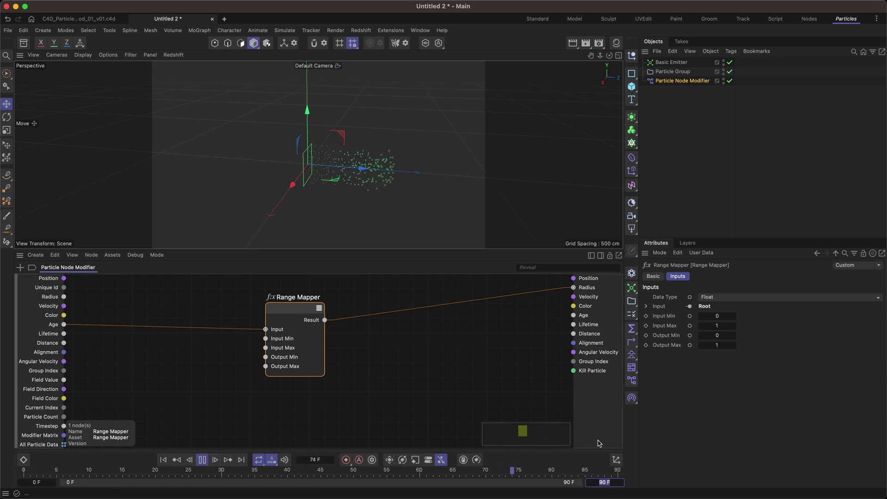
{"action": "type", "text": "300"}
{"action": "key", "text": "Return"}
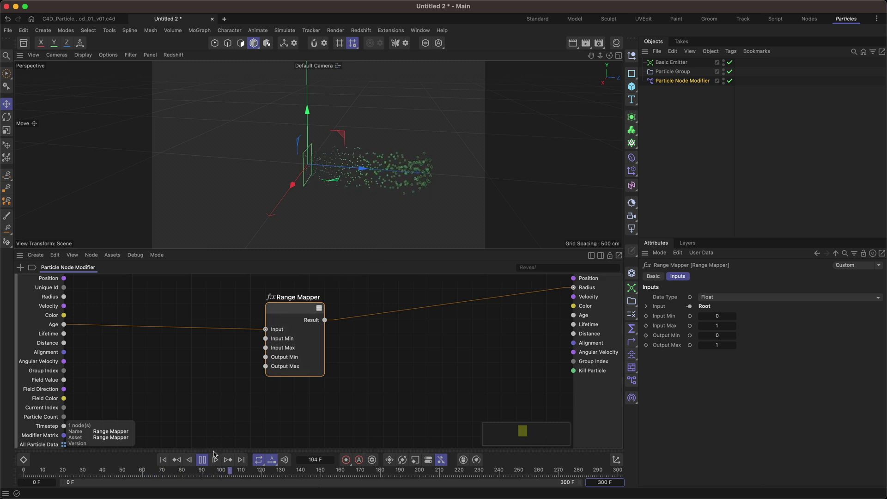
{"action": "left_click", "coordinate": [201, 460]}
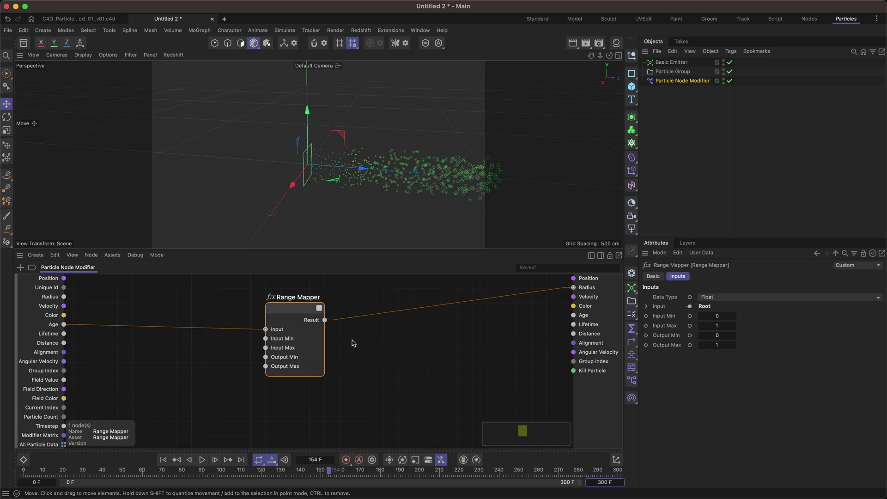
Move the Range Mapper node down and add a Compare node above it in the graph
{"action": "left_click_drag", "start_coordinate": [301, 309], "coordinate": [320, 333]}
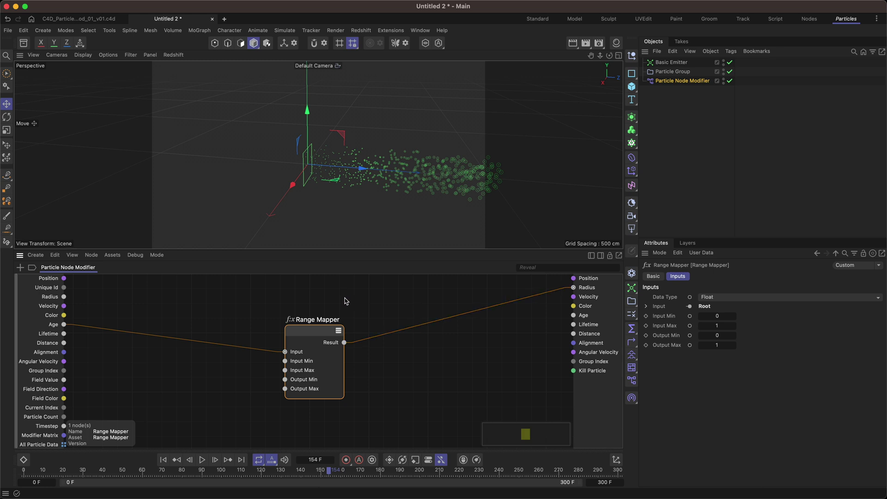
{"action": "scroll", "coordinate": [346, 302], "scroll_direction": "up", "scroll_amount": 3}
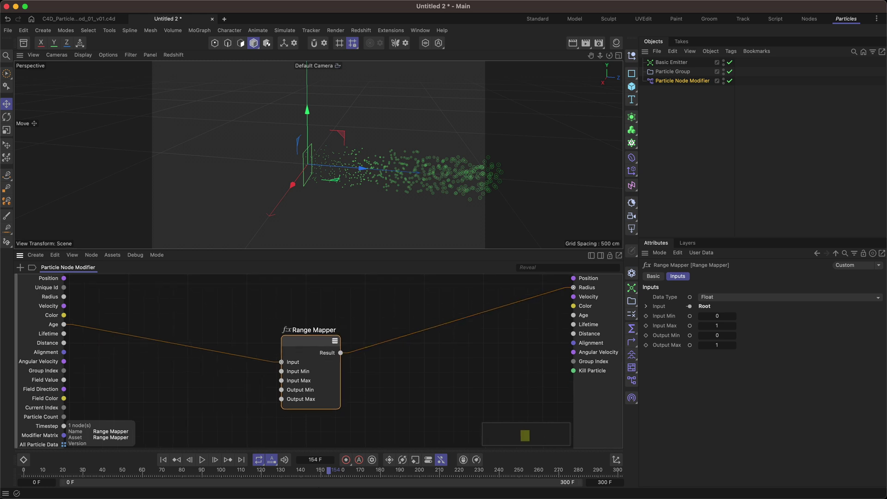
{"action": "double_click", "coordinate": [352, 310]}
{"action": "type", "text": "compare"}
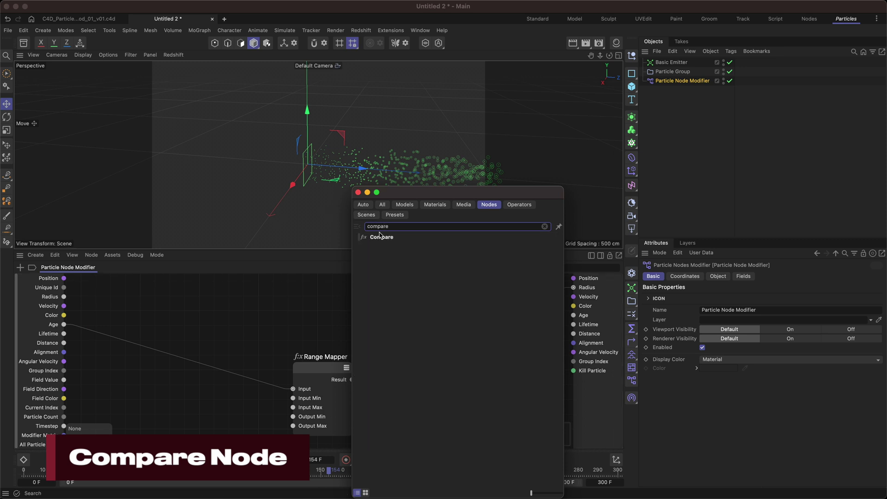
{"action": "double_click", "coordinate": [380, 237]}
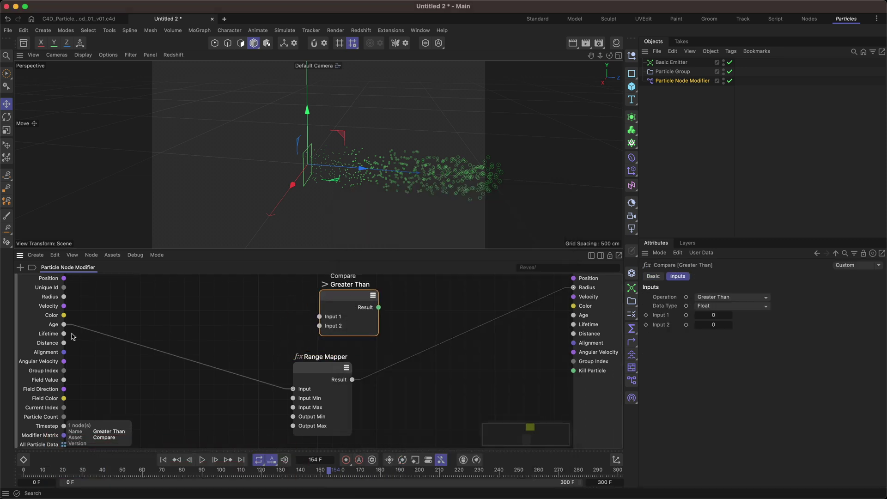
Connect the particle Age to the Compare node's Input 1, set its operation to Less Or Equal and Input 2 to 1, and align it above the Range Mapper
{"action": "left_click_drag", "start_coordinate": [64, 324], "coordinate": [331, 301]}
{"action": "left_click", "coordinate": [717, 298]}
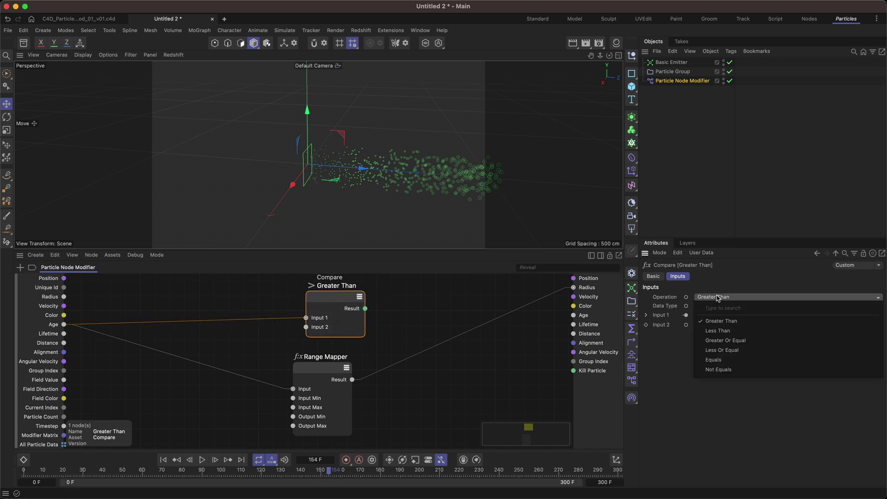
{"action": "left_click", "coordinate": [734, 350]}
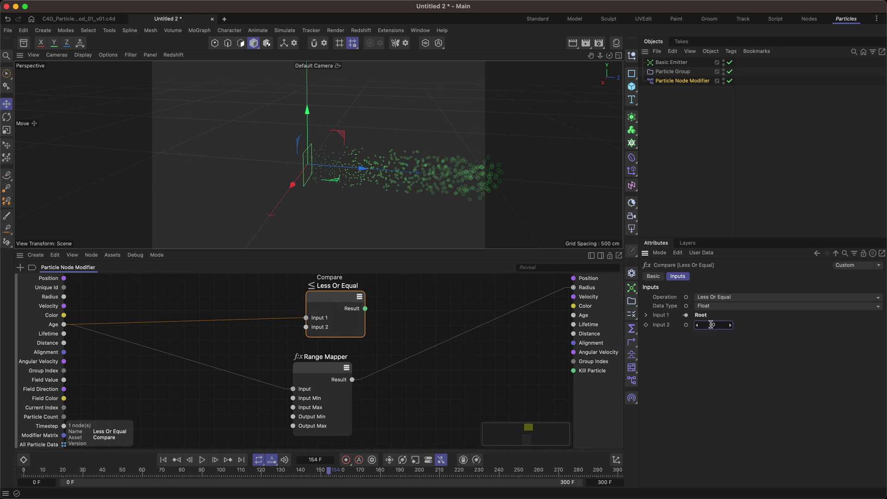
{"action": "left_click", "coordinate": [330, 370]}
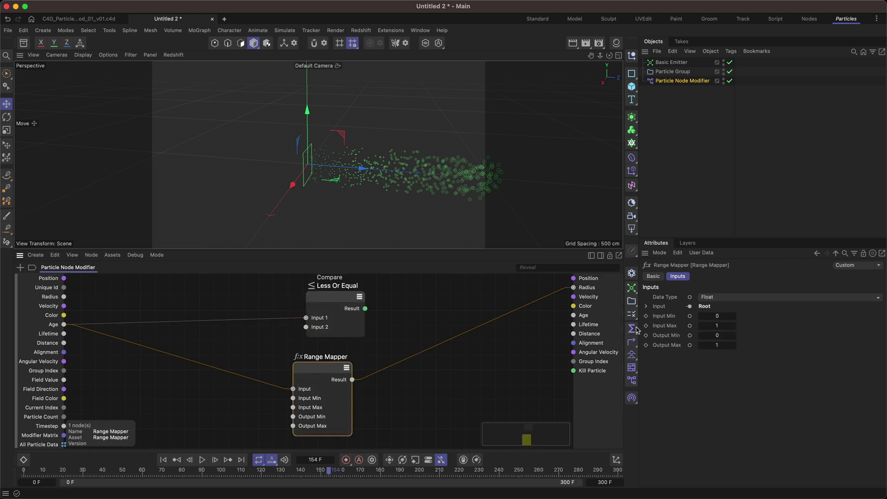
{"action": "mouse_move", "coordinate": [341, 296]}
{"action": "left_mouse_down"}
{"action": "mouse_move", "coordinate": [318, 300]}
{"action": "mouse_move", "coordinate": [328, 298]}
{"action": "left_mouse_up"}
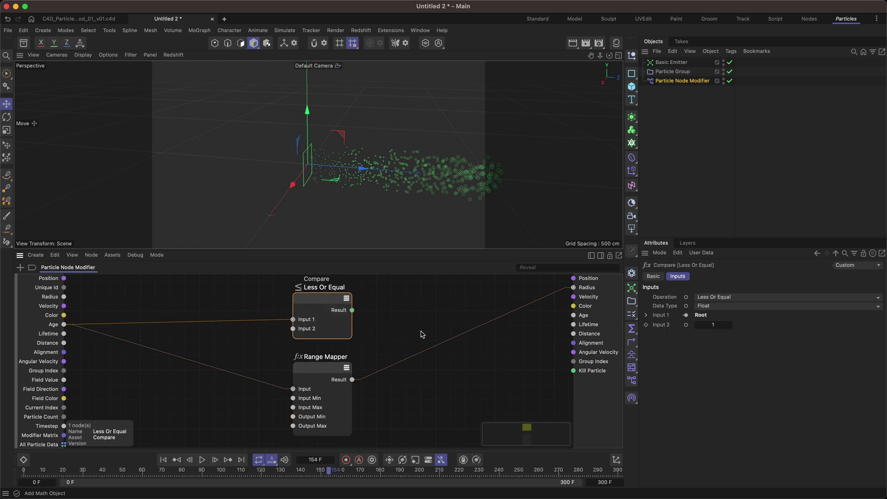
Add an If node to the graph beside the Compare node, between it and the modifier's outputs
{"action": "left_click_drag", "start_coordinate": [352, 310], "coordinate": [377, 319]}
{"action": "left_click_drag", "start_coordinate": [376, 319], "coordinate": [369, 317]}
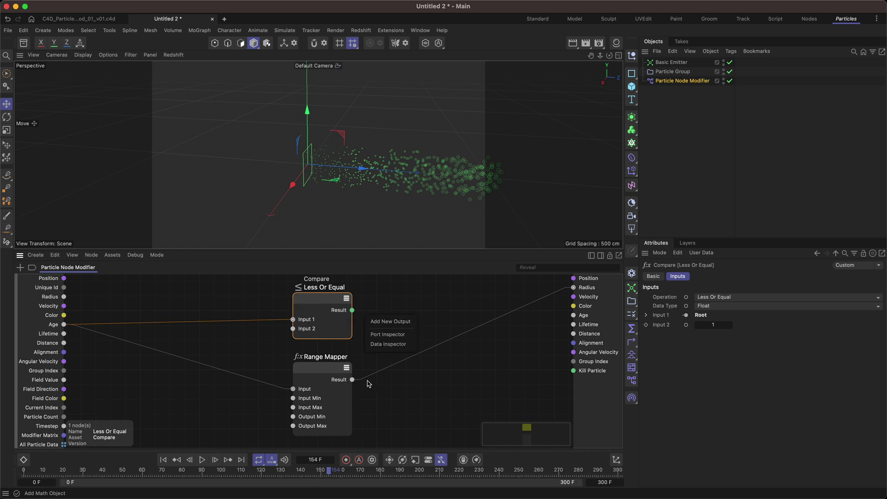
{"action": "key", "text": "shift+F8"}
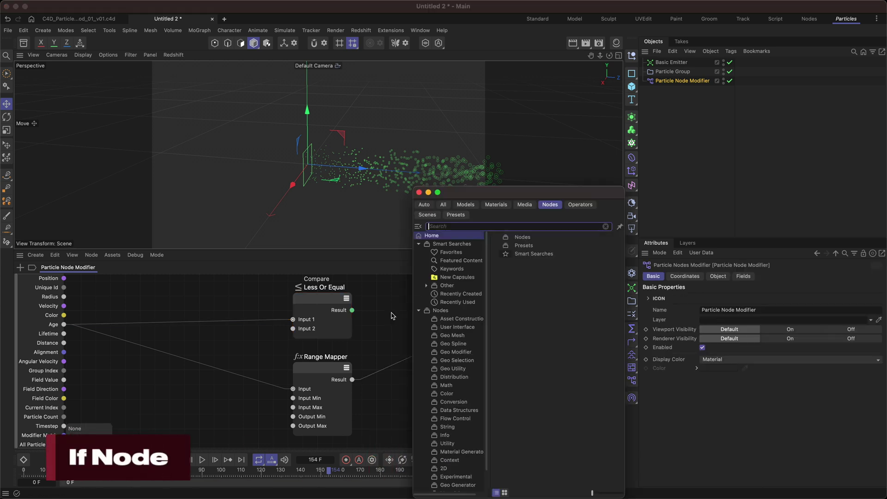
{"action": "type", "text": "if"}
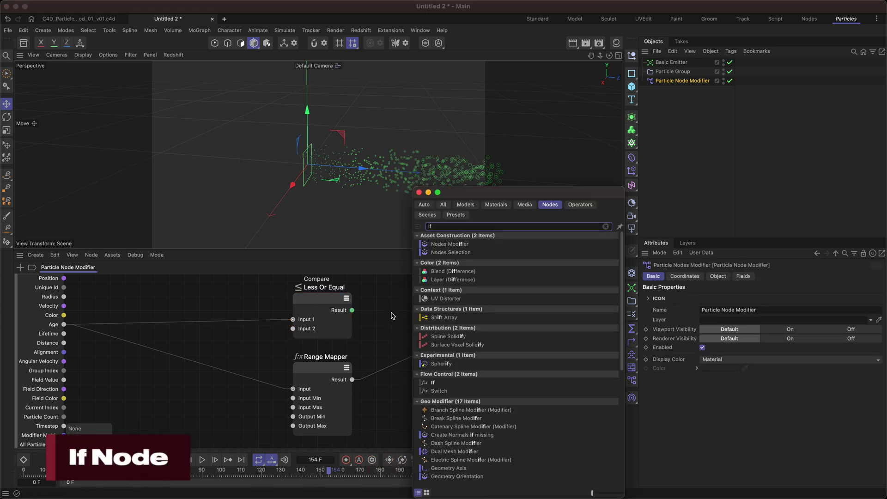
{"action": "left_click_drag", "start_coordinate": [436, 382], "coordinate": [408, 305]}
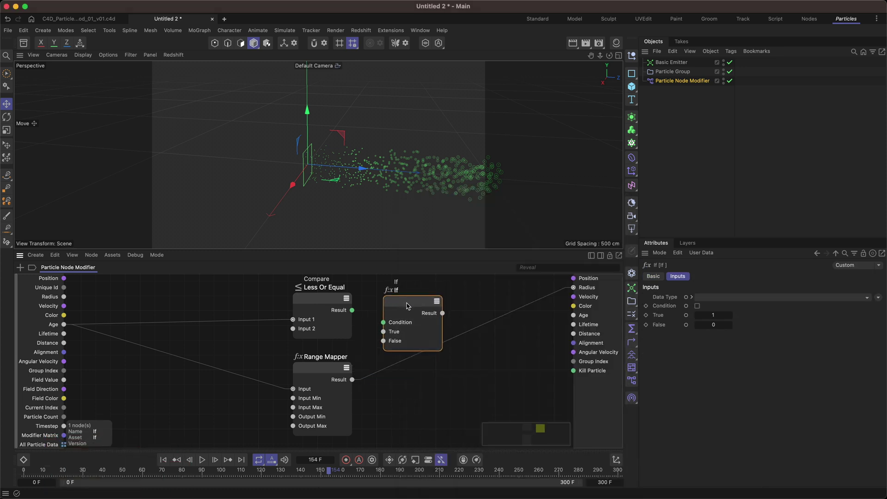
Wire the Compare Result to the If node's Condition, Range Mapper Result to True, particle Radius to False, and the If Result to the Radius output
{"action": "left_click_drag", "start_coordinate": [352, 310], "coordinate": [352, 379]}
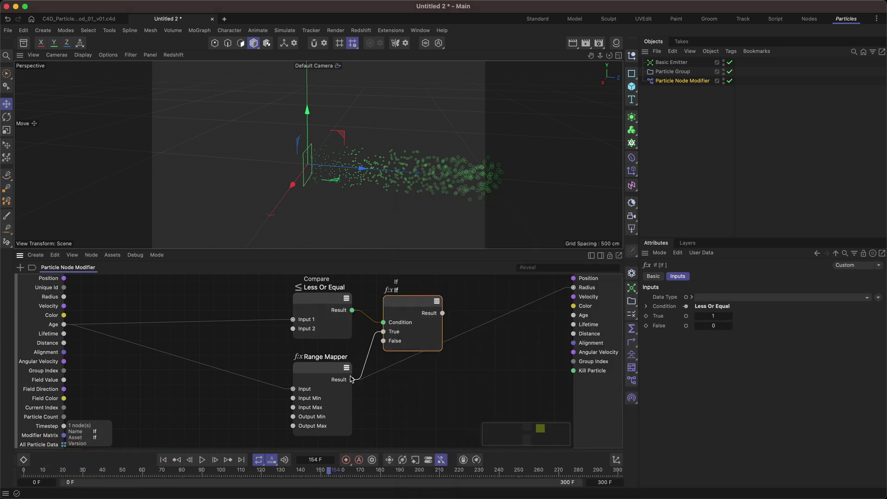
{"action": "left_click_drag", "start_coordinate": [404, 306], "coordinate": [430, 301]}
{"action": "left_click_drag", "start_coordinate": [408, 336], "coordinate": [64, 296]}
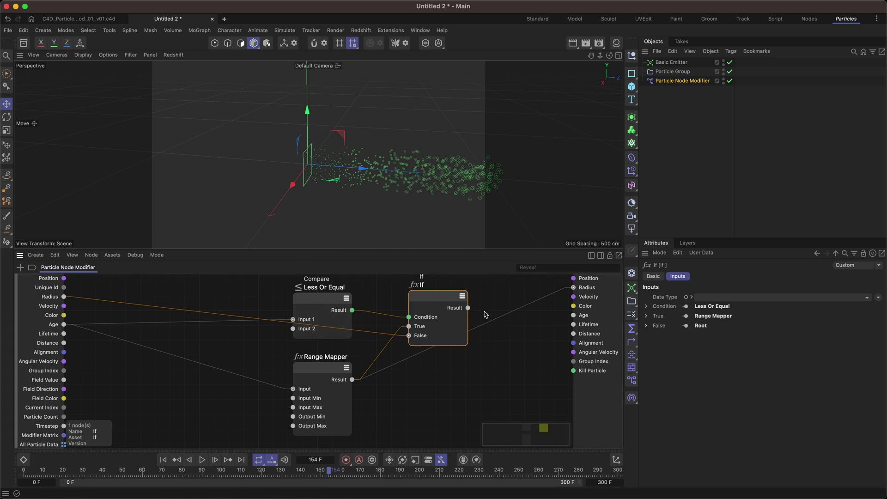
{"action": "left_click_drag", "start_coordinate": [468, 308], "coordinate": [573, 290]}
{"action": "left_click_drag", "start_coordinate": [314, 303], "coordinate": [316, 304]}
Play the simulation from the first frame, pause it and inspect the particles' radius up close along the stream
{"action": "left_click", "coordinate": [163, 459]}
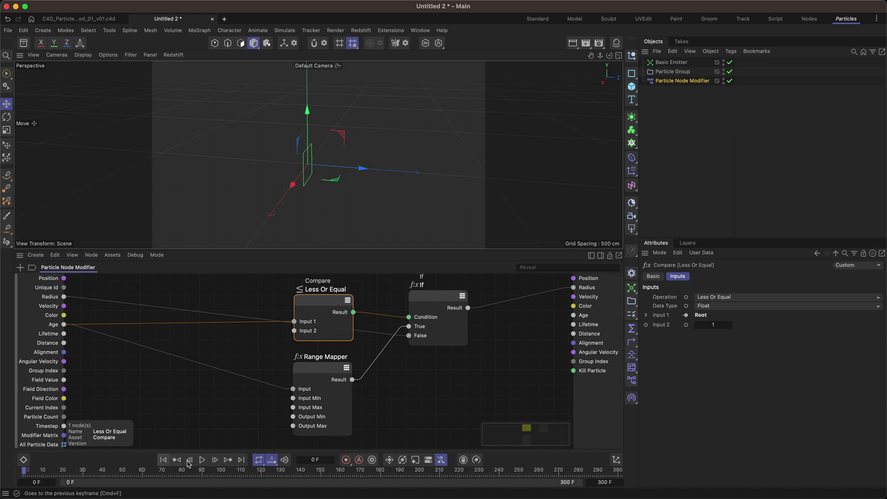
{"action": "left_click", "coordinate": [202, 460]}
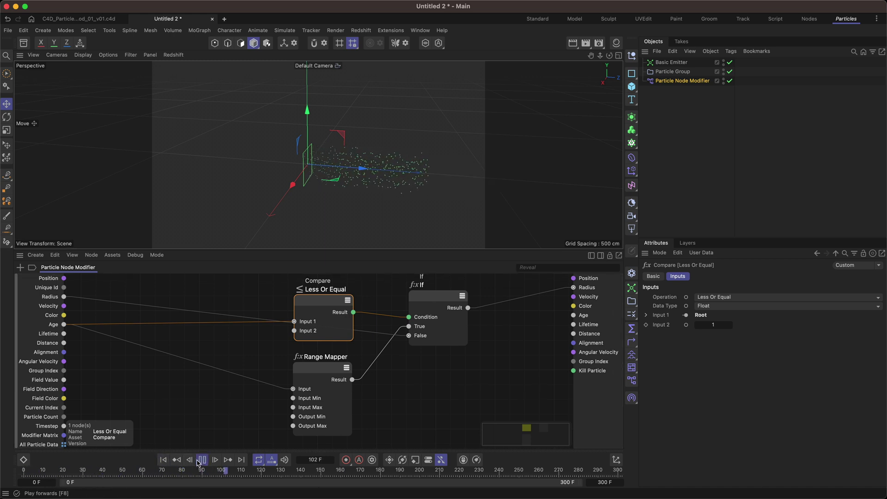
{"action": "left_click", "coordinate": [201, 460]}
{"action": "scroll", "coordinate": [464, 172], "scroll_direction": "up", "scroll_amount": 10}
{"action": "left_click_drag", "start_coordinate": [286, 192], "coordinate": [389, 169], "text": "alt"}
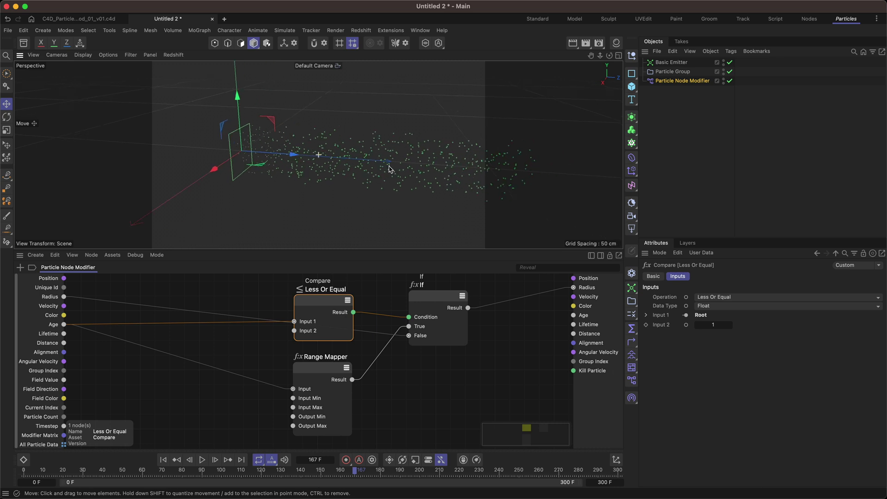
Check the Range Mapper's Input Max against the Compare node's Input 2
{"action": "left_click", "coordinate": [328, 370]}
{"action": "left_click_drag", "start_coordinate": [326, 301], "coordinate": [324, 305]}
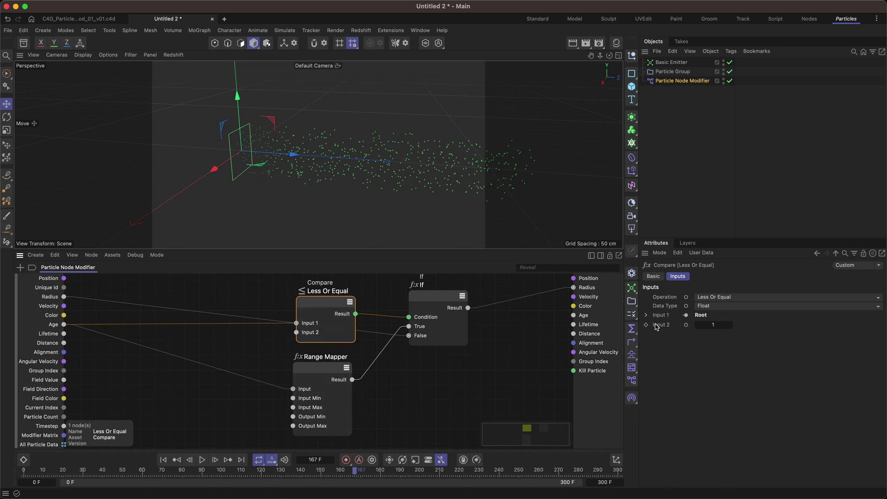
{"action": "left_click", "coordinate": [313, 375]}
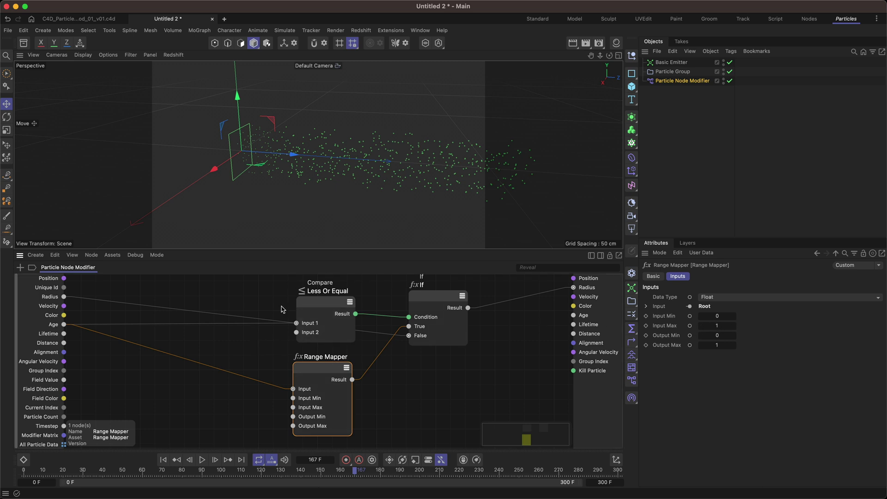
Add a Value node to the graph and place it unconnected beside the Compare node's inputs
{"action": "double_click", "coordinate": [223, 295]}
{"action": "type", "text": "value"}
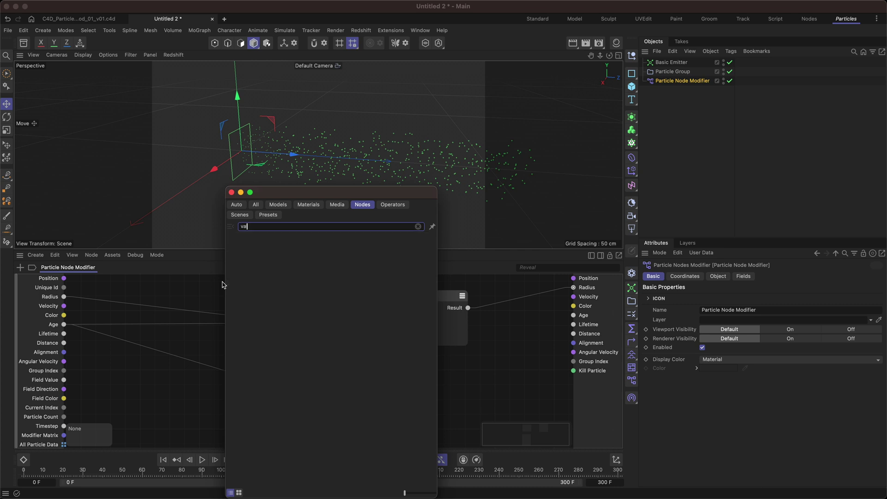
{"action": "double_click", "coordinate": [253, 374]}
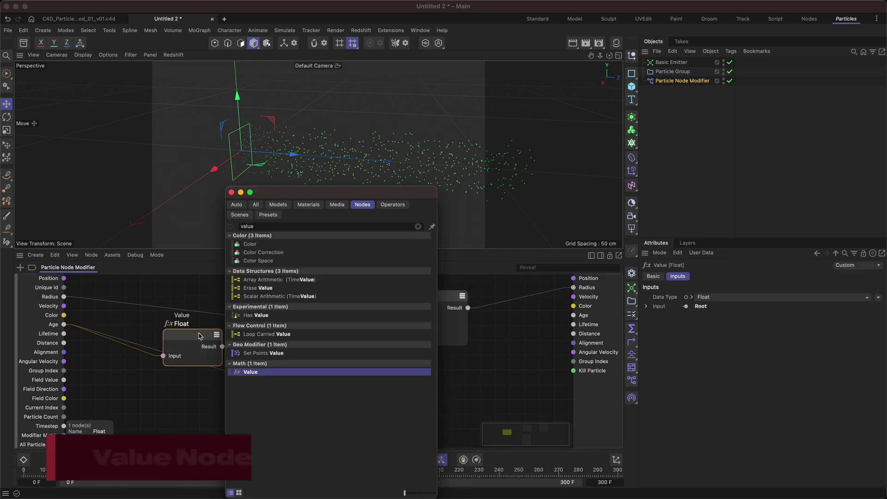
{"action": "left_click_drag", "start_coordinate": [190, 327], "coordinate": [298, 323]}
{"action": "left_click_drag", "start_coordinate": [229, 325], "coordinate": [228, 301]}
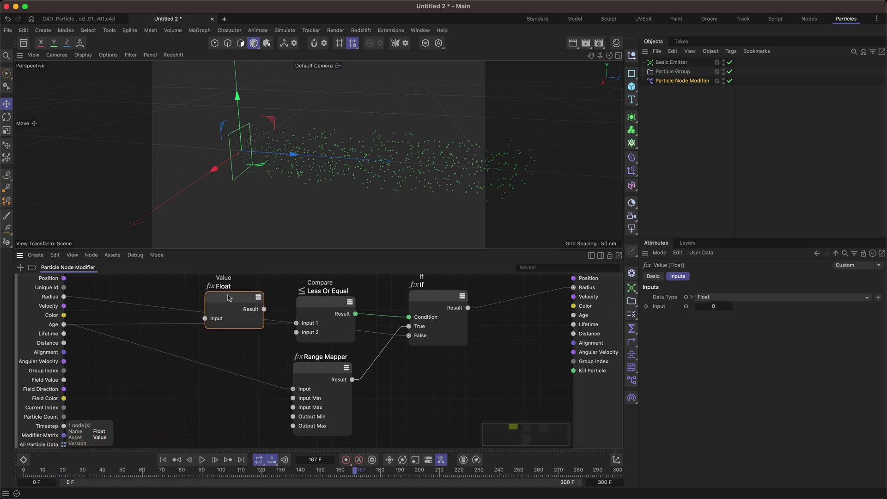
Rename the Value node to Duration and show its basic attributes
{"action": "double_click", "coordinate": [224, 283]}
{"action": "key", "text": "Escape"}
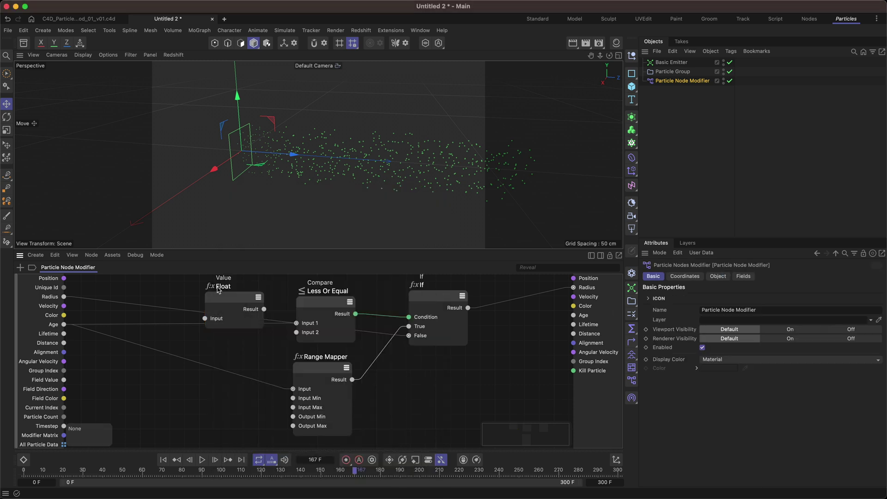
{"action": "double_click", "coordinate": [224, 287]}
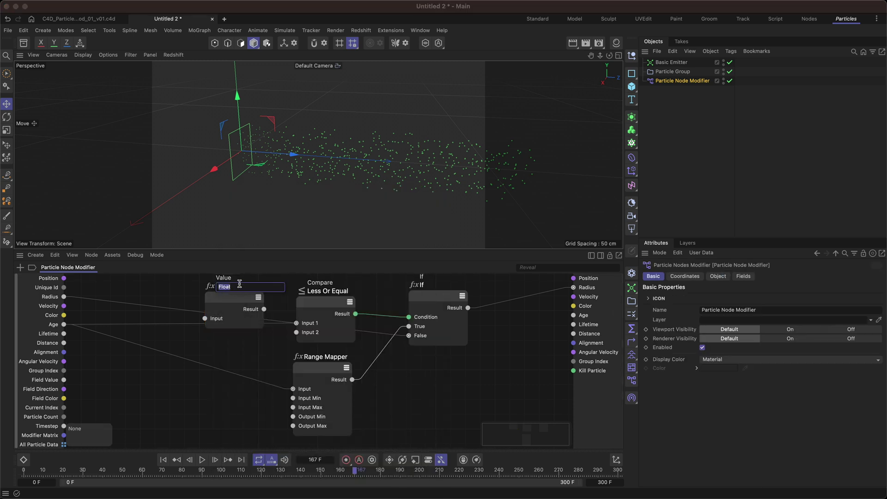
{"action": "type", "text": "Duration"}
{"action": "key", "text": "Return"}
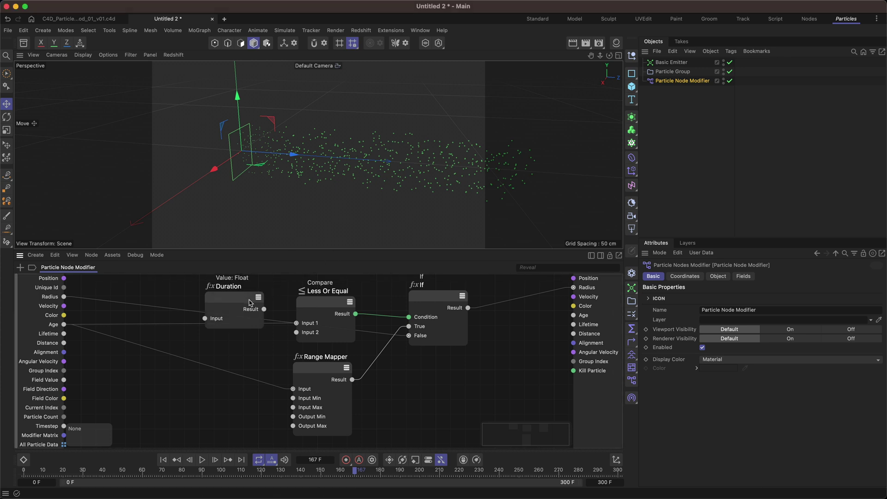
{"action": "left_click", "coordinate": [247, 299]}
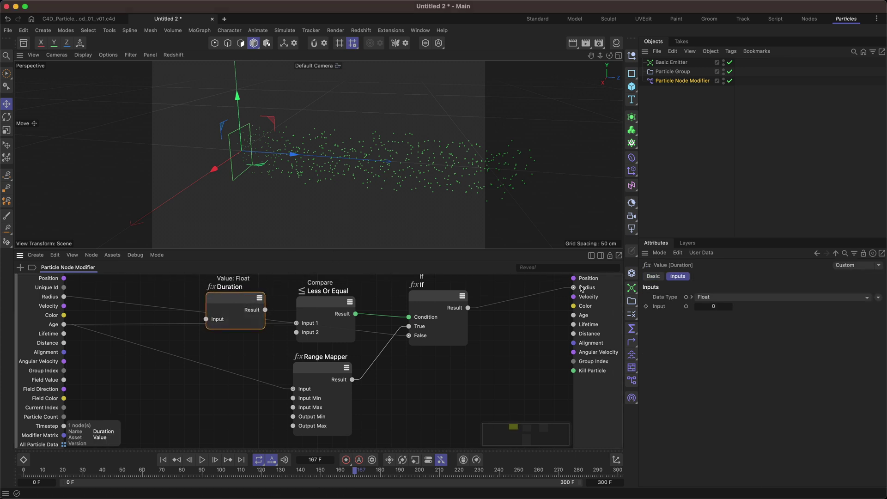
{"action": "left_click", "coordinate": [655, 276]}
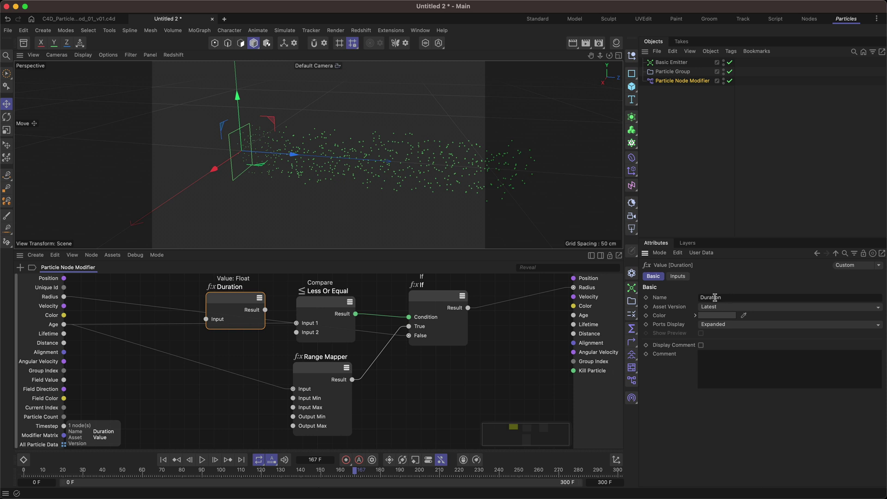
Reposition the Duration node, show its inputs and connect its Result to the Compare node's Input 2
{"action": "left_click_drag", "start_coordinate": [249, 305], "coordinate": [245, 311]}
{"action": "left_click", "coordinate": [678, 277]}
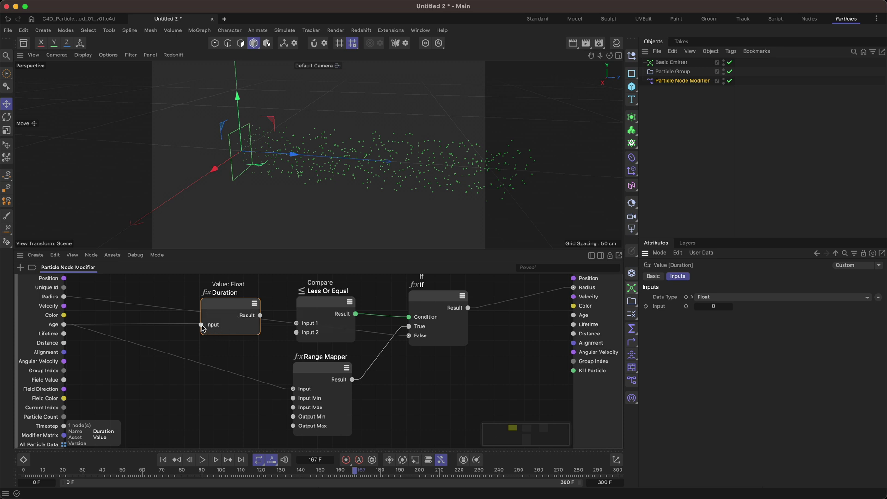
{"action": "left_click_drag", "start_coordinate": [227, 306], "coordinate": [218, 322]}
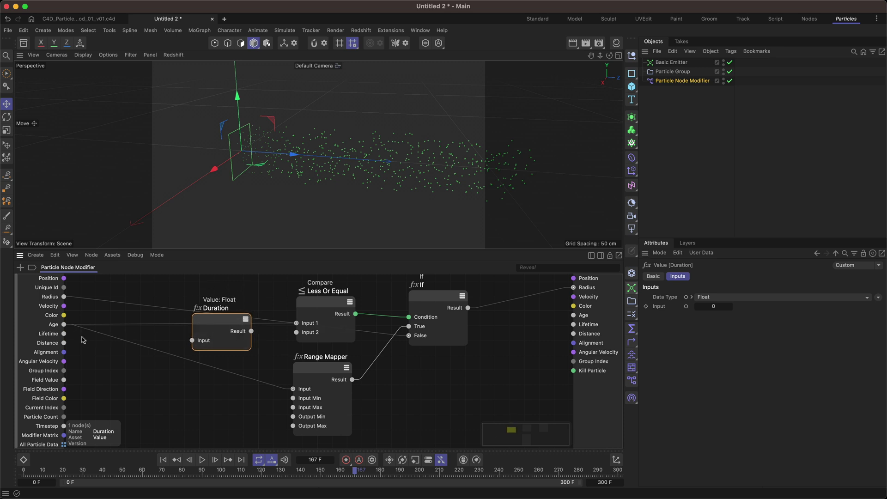
{"action": "left_click_drag", "start_coordinate": [234, 321], "coordinate": [235, 326]}
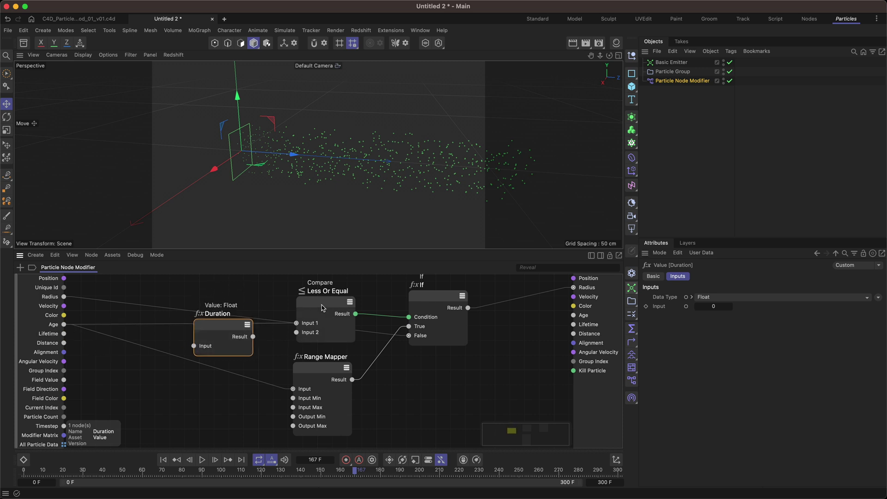
{"action": "left_click", "coordinate": [354, 307]}
{"action": "left_click_drag", "start_coordinate": [296, 332], "coordinate": [236, 339]}
Set the Duration node's input to 1 and connect its Result to the Range Mapper's Input Max
{"action": "left_click", "coordinate": [713, 306]}
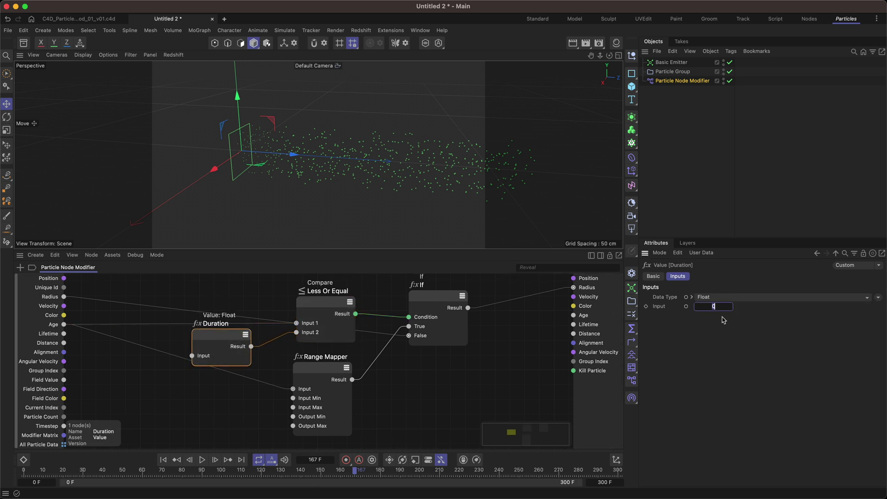
{"action": "left_click", "coordinate": [324, 377]}
{"action": "left_click_drag", "start_coordinate": [293, 407], "coordinate": [253, 305]}
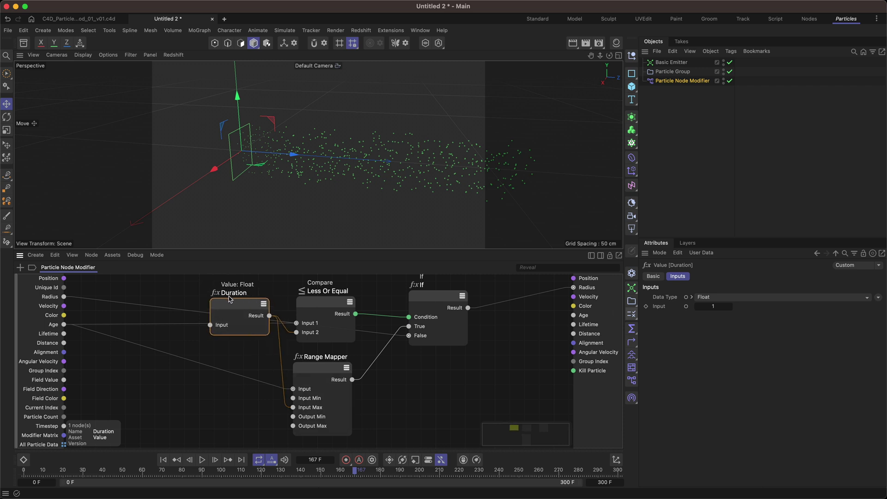
Play the simulation, pause it at about frame 70 and show the Range Mapper's input settings
{"action": "left_click", "coordinate": [203, 459]}
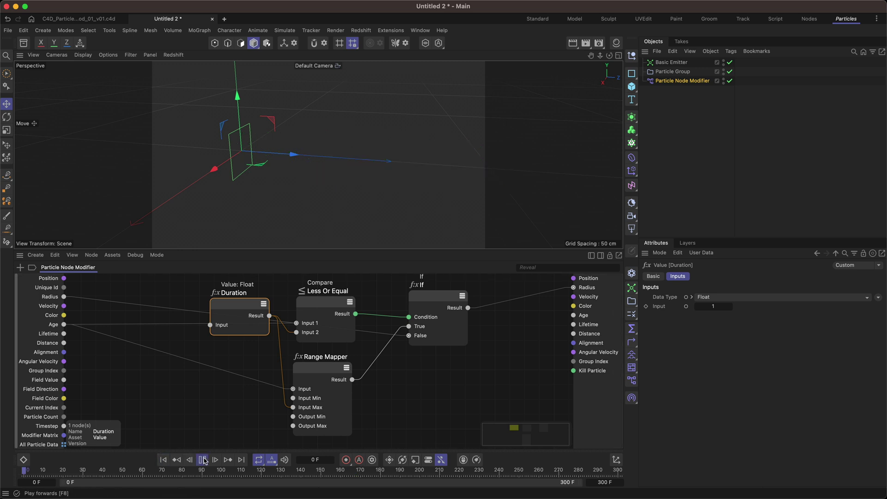
{"action": "left_click", "coordinate": [202, 460]}
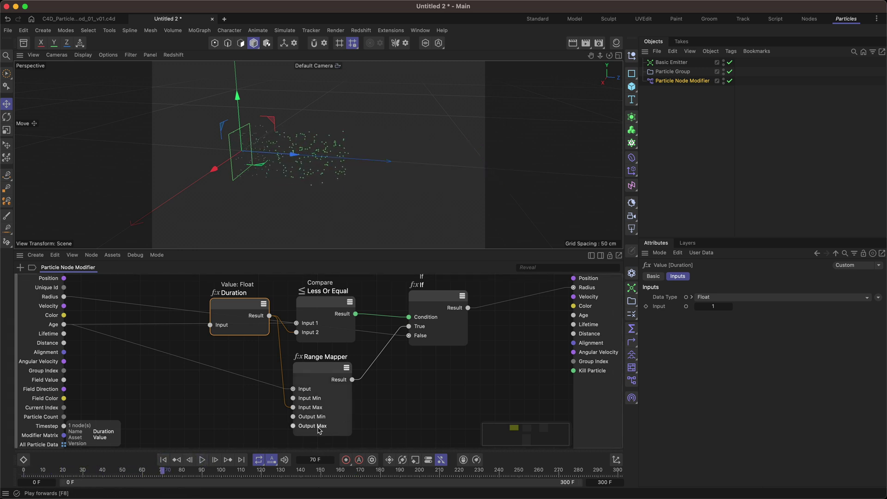
{"action": "left_click", "coordinate": [331, 380]}
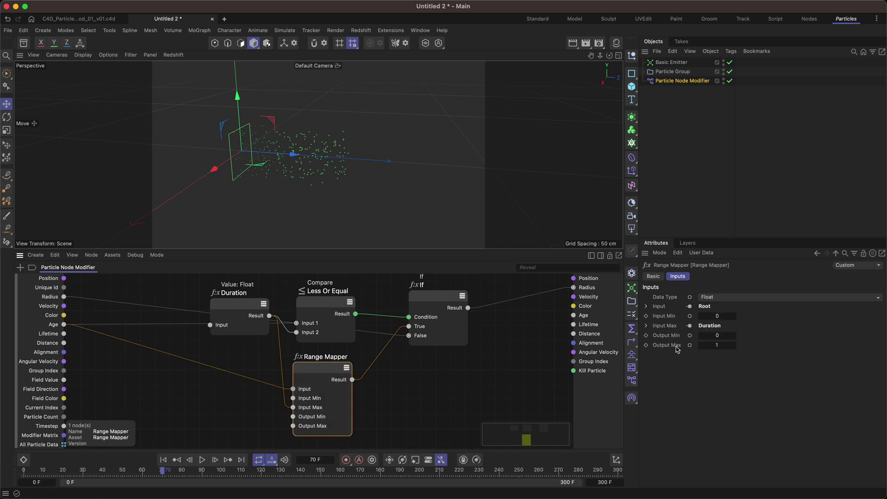
Duplicate the Duration node, connect the copy to the Range Mapper's Output Max and set its input to 3
{"action": "left_click_drag", "start_coordinate": [238, 309], "coordinate": [293, 426], "text": "ctrl"}
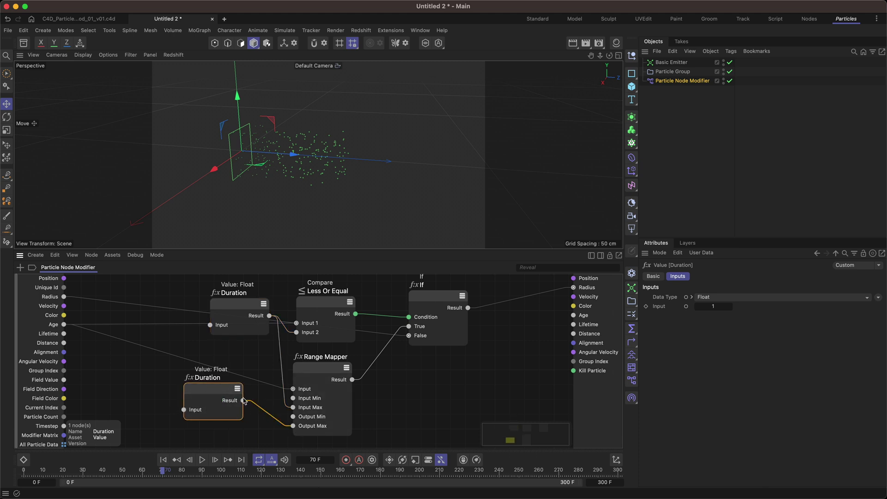
{"action": "left_click", "coordinate": [713, 308]}
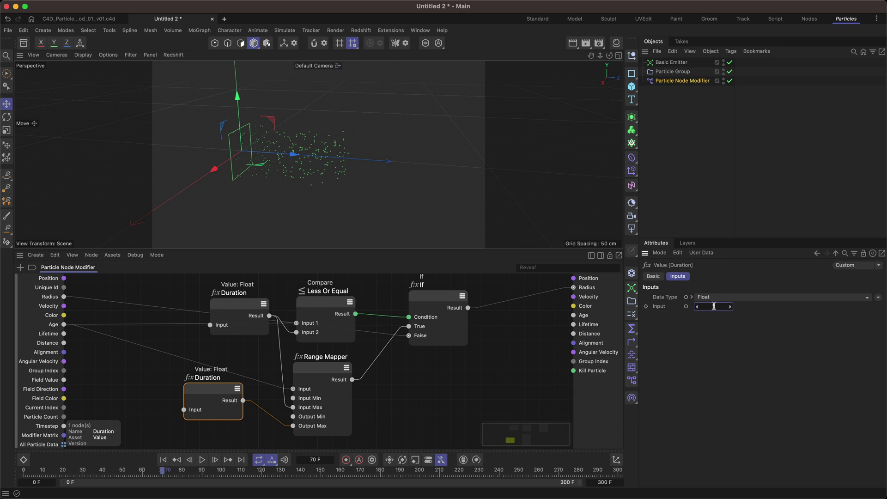
{"action": "left_click_drag", "start_coordinate": [237, 375], "coordinate": [248, 373]}
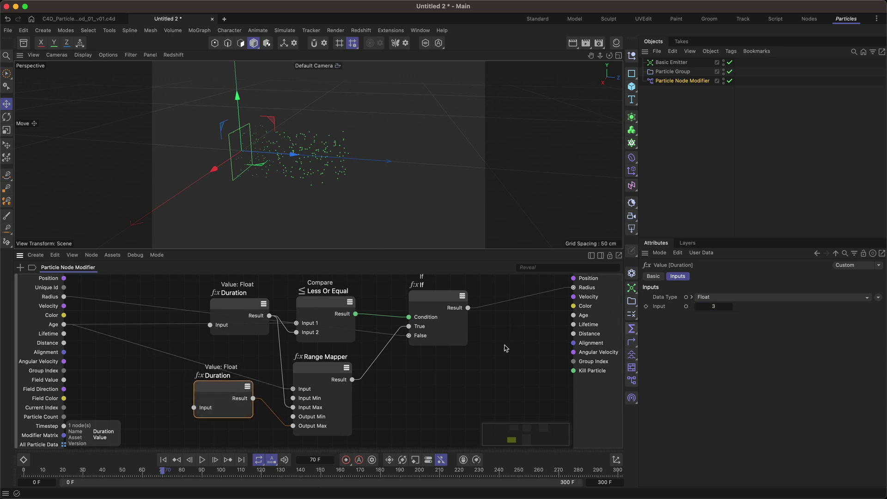
Rename the duplicated Value node to Target Scale and shift it away from the Range Mapper
{"action": "left_click", "coordinate": [653, 276]}
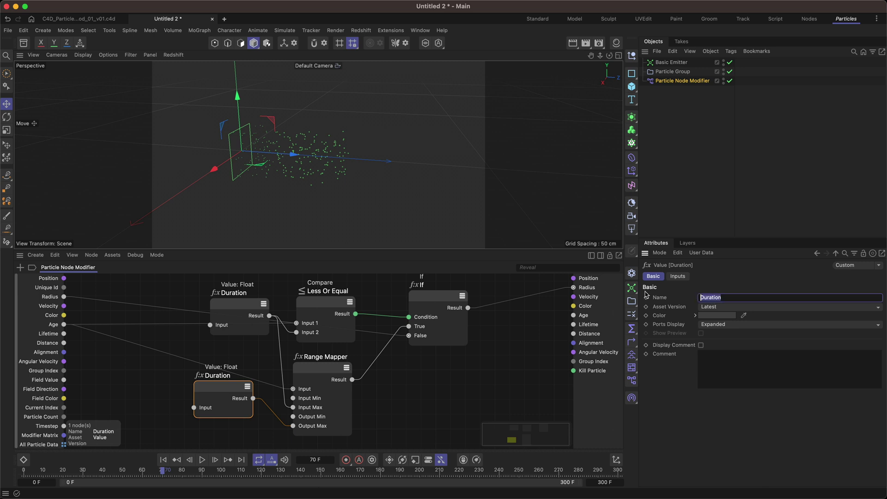
{"action": "type", "text": "Target Scale"}
{"action": "key", "text": "Return"}
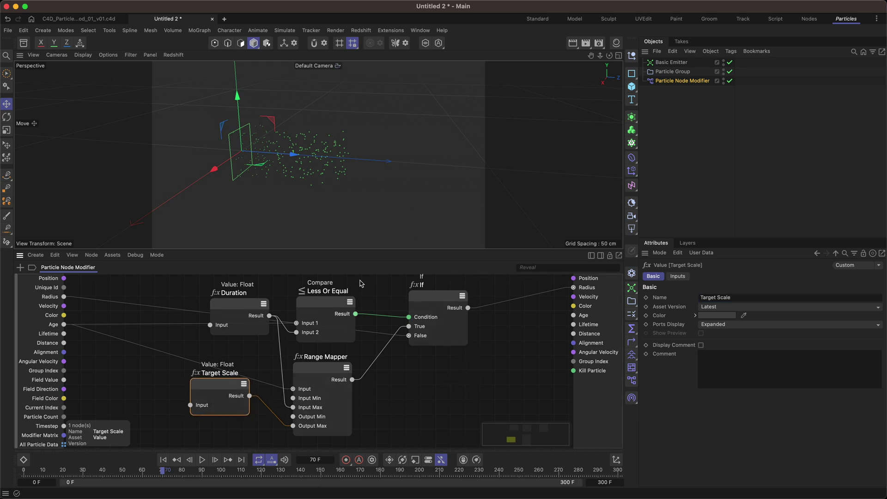
{"action": "left_click_drag", "start_coordinate": [219, 391], "coordinate": [205, 388]}
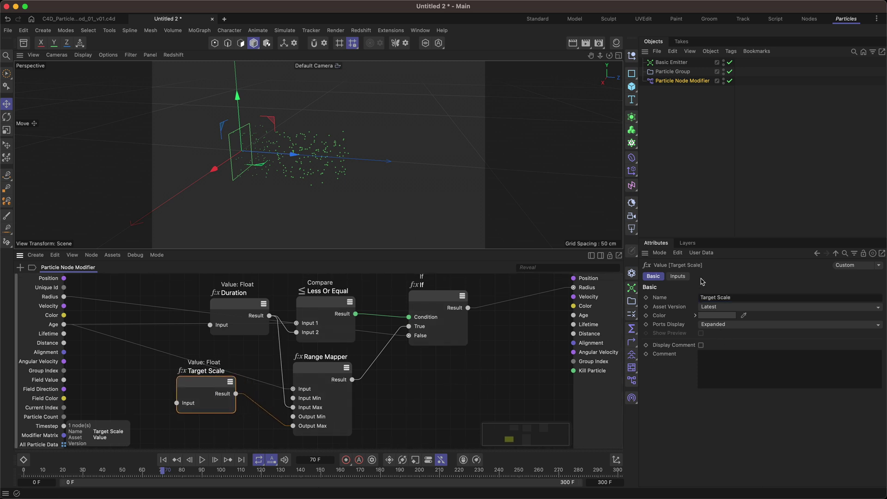
Set the Target Scale node's input to 10
{"action": "left_click", "coordinate": [678, 275]}
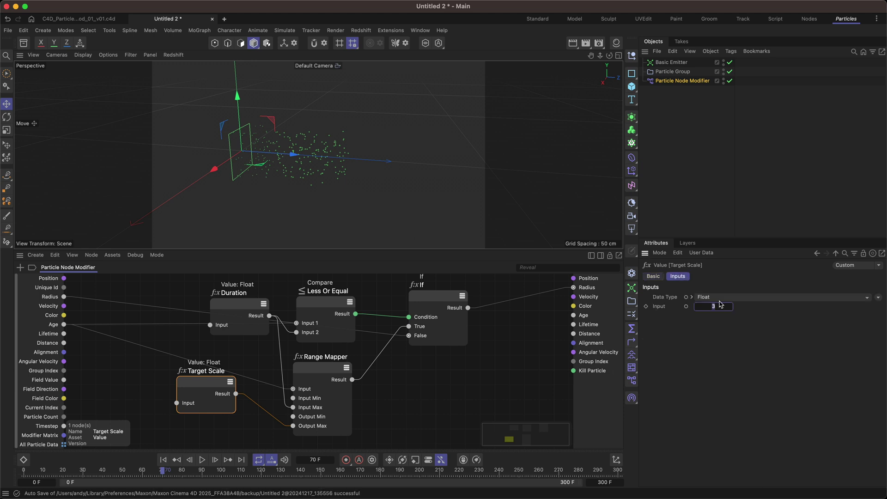
{"action": "left_click", "coordinate": [720, 306]}
{"action": "type", "text": "10"}
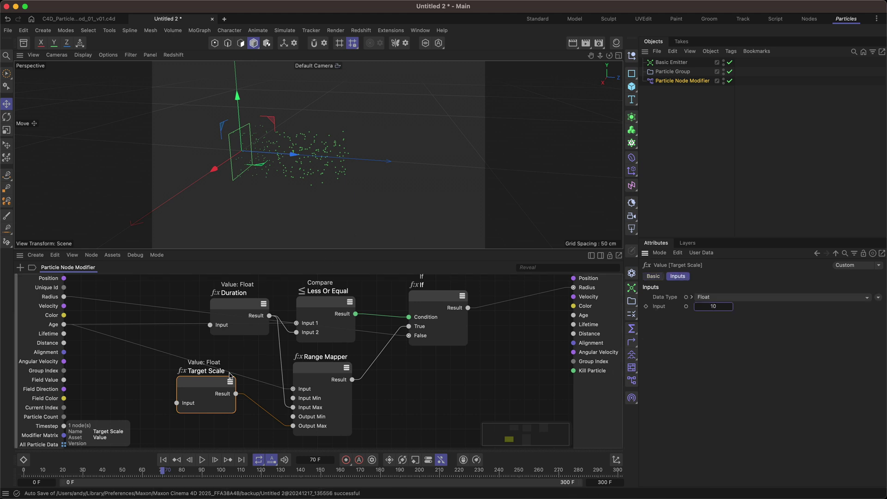
Replay the simulation from the first frame, pause it and inspect the particle growth from a lower side angle
{"action": "left_click", "coordinate": [162, 459]}
{"action": "left_click", "coordinate": [202, 459]}
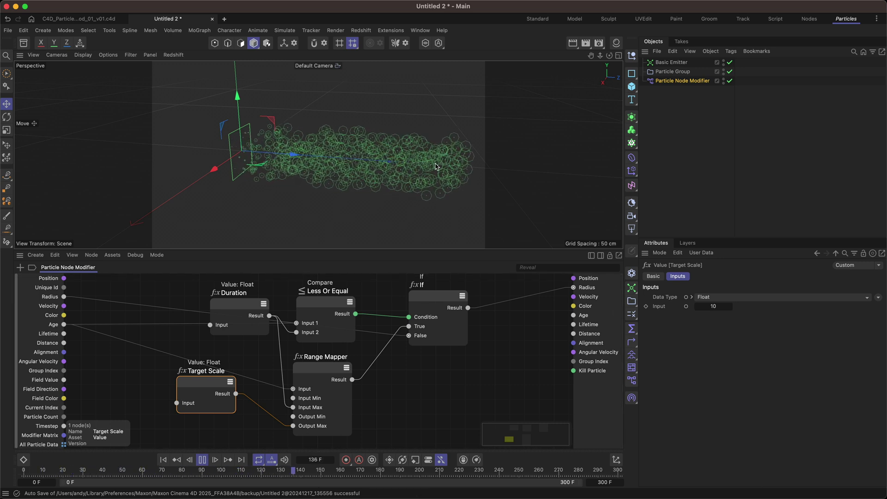
{"action": "left_click", "coordinate": [203, 459]}
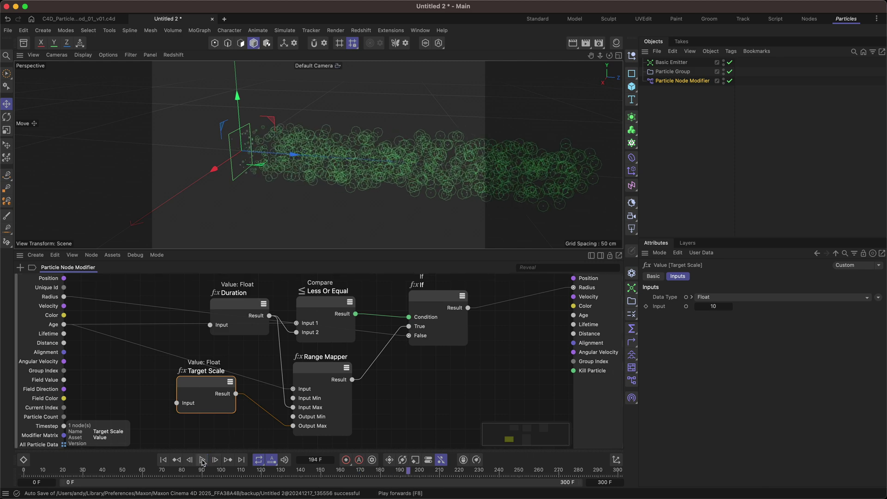
{"action": "left_click_drag", "start_coordinate": [356, 175], "coordinate": [358, 204], "text": "alt"}
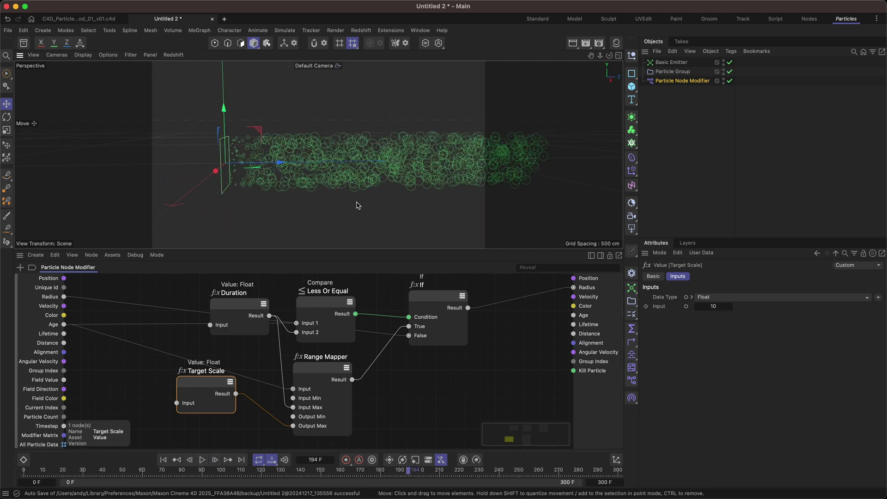
Set the Duration node's input to 3
{"action": "left_click", "coordinate": [240, 309]}
{"action": "left_click", "coordinate": [714, 306]}
{"action": "type", "text": "3"}
{"action": "key", "text": "Return"}
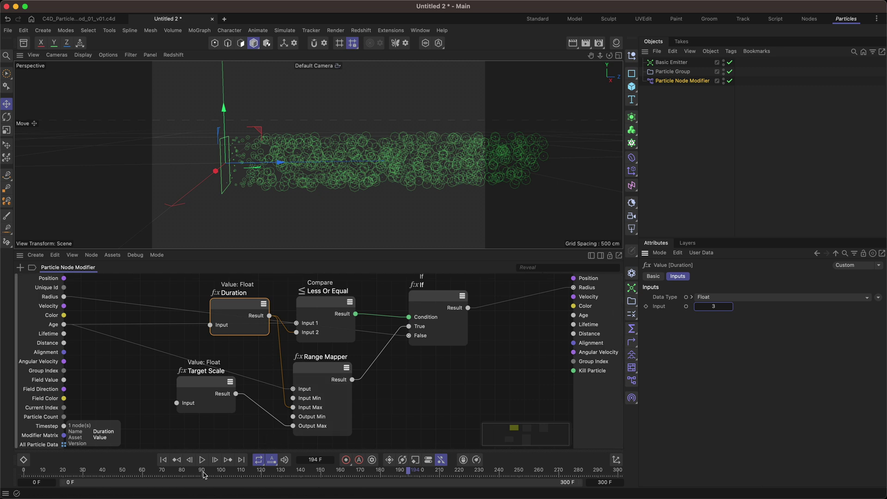
Replay the simulation from frame 0, pause it and examine how gradually the particles grow along the stream
{"action": "left_click", "coordinate": [163, 459]}
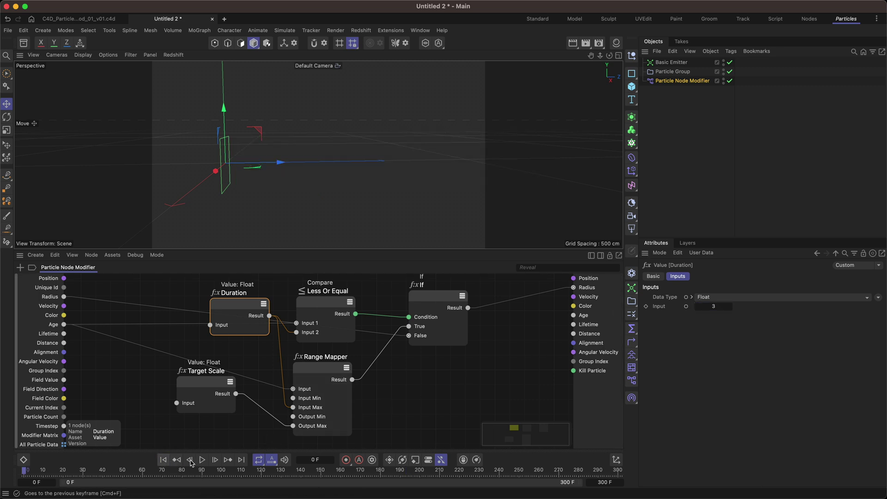
{"action": "left_click", "coordinate": [202, 460]}
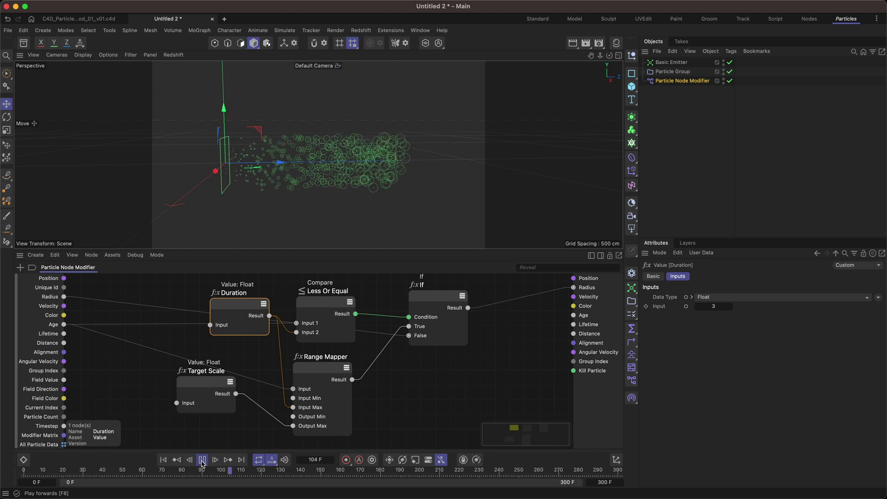
{"action": "left_click", "coordinate": [201, 460]}
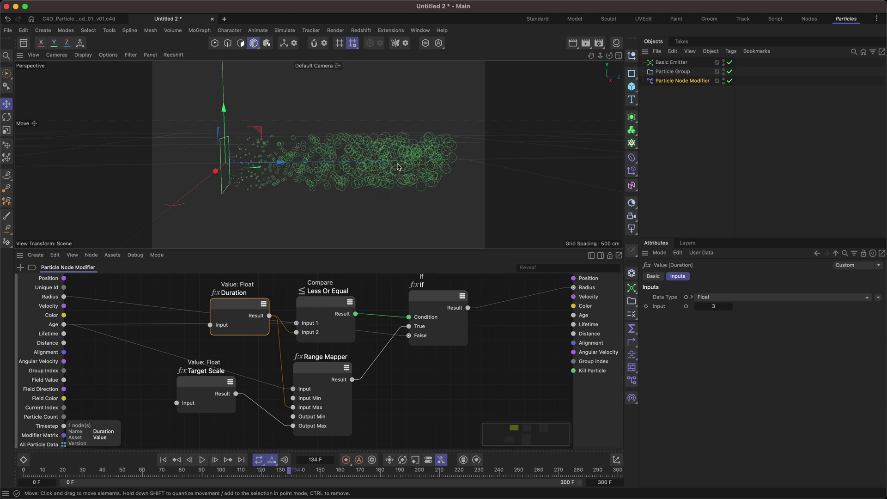
{"action": "left_click_drag", "start_coordinate": [414, 165], "coordinate": [383, 170], "text": "alt"}
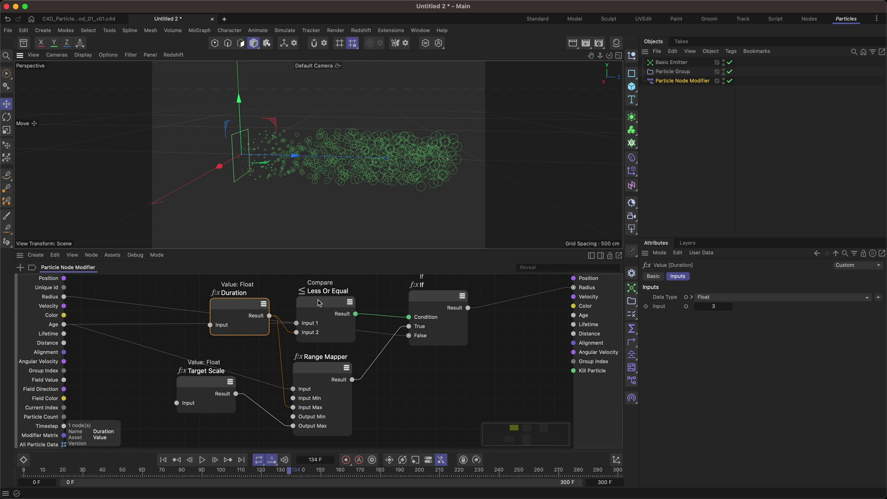
Tidy the positions of the Duration and Target Scale nodes and rename the Particle Node Modifier to Scale Up
{"action": "left_click_drag", "start_coordinate": [256, 305], "coordinate": [245, 299]}
{"action": "left_click_drag", "start_coordinate": [210, 384], "coordinate": [227, 386]}
{"action": "double_click", "coordinate": [682, 81]}
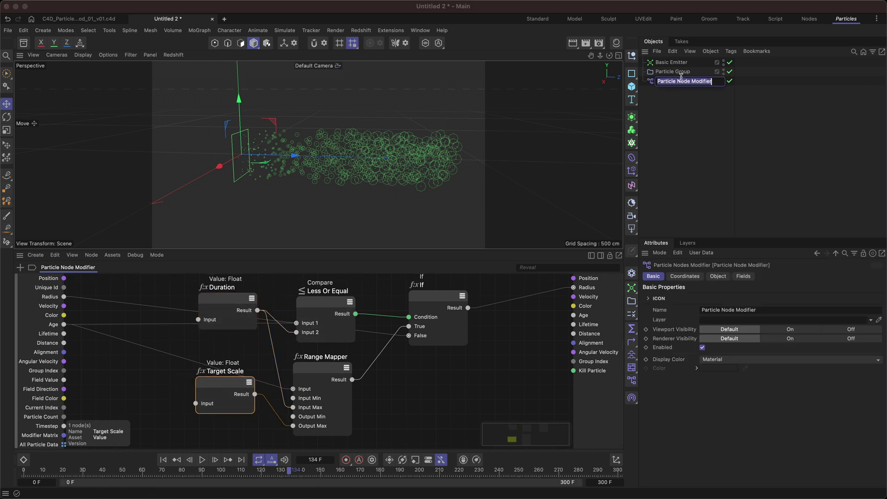
{"action": "type", "text": "Scale"}
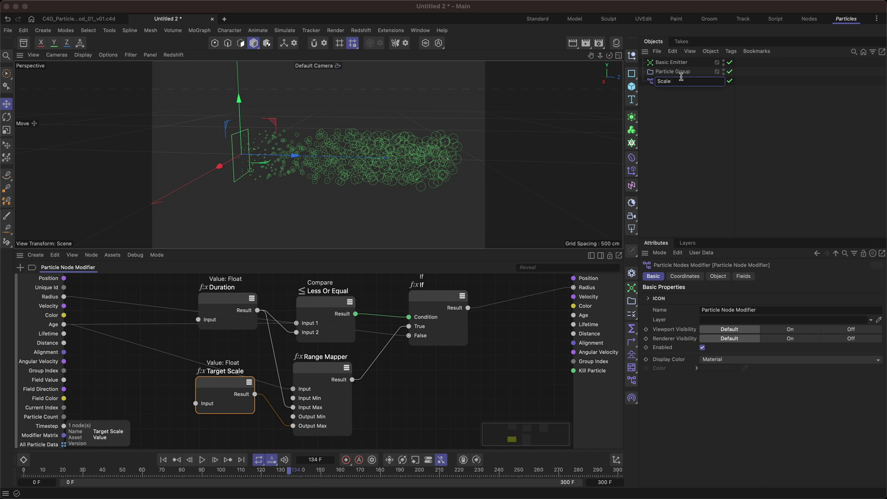
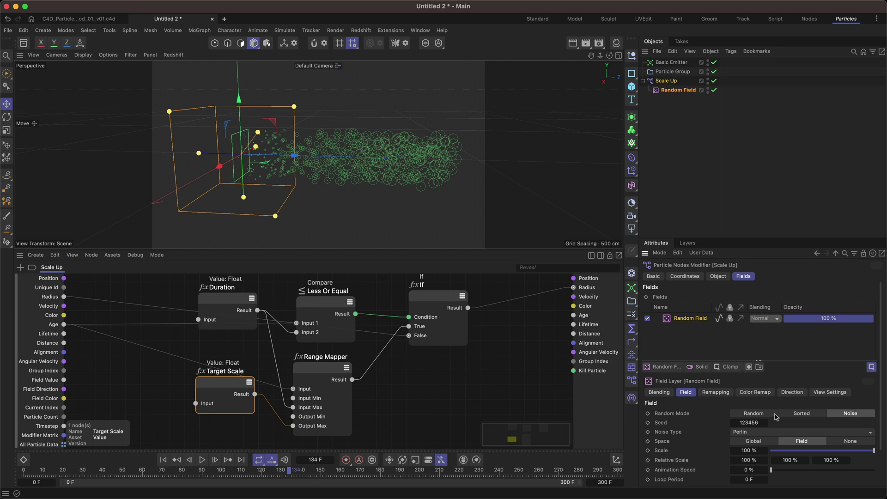
Set the Random Field's Random Mode to Random and move the Target Scale node slightly higher in the graph
{"action": "left_click", "coordinate": [751, 414]}
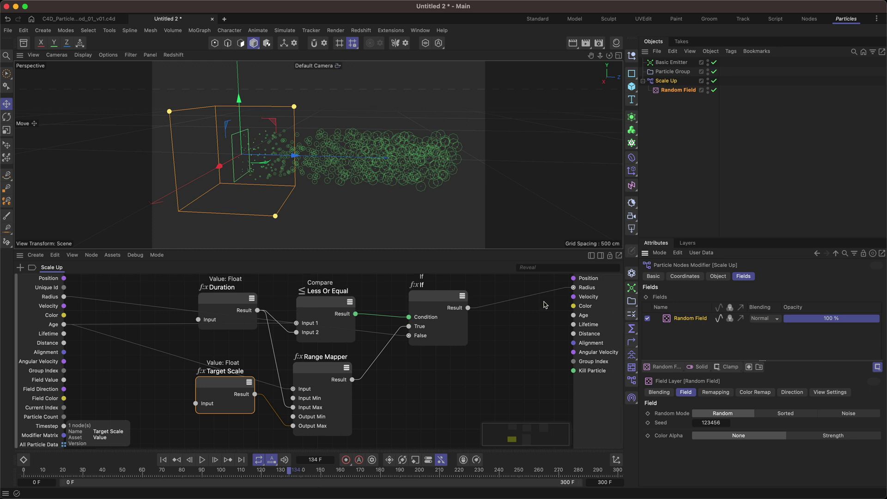
{"action": "left_click_drag", "start_coordinate": [230, 384], "coordinate": [234, 372]}
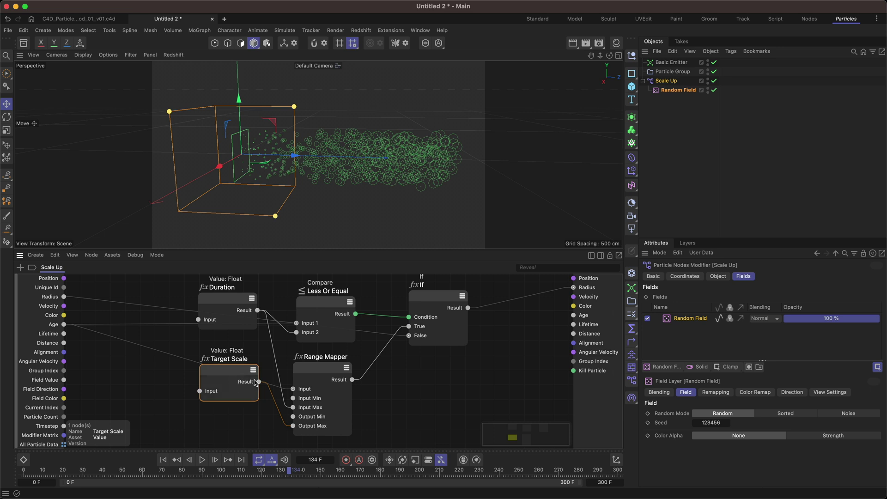
{"action": "scroll", "coordinate": [351, 398], "scroll_direction": "left", "scroll_amount": 5}
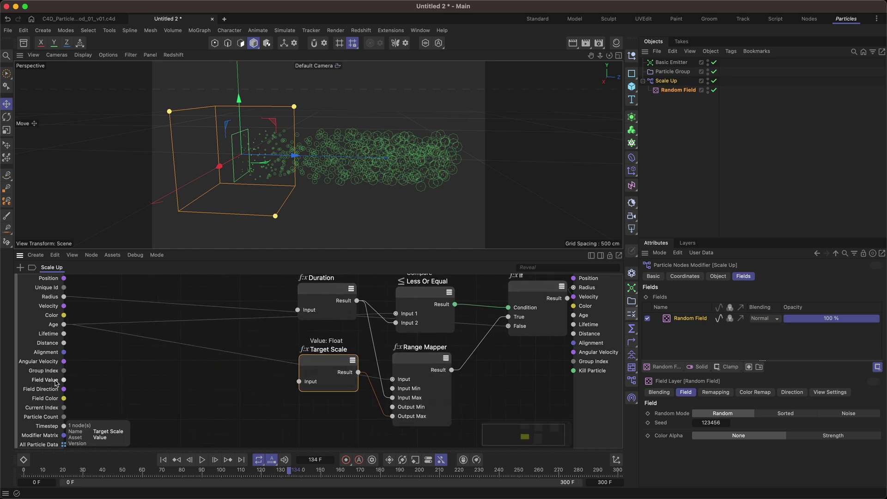
{"action": "left_click_drag", "start_coordinate": [63, 380], "coordinate": [110, 384]}
{"action": "right_click_drag", "start_coordinate": [109, 384], "coordinate": [121, 385]}
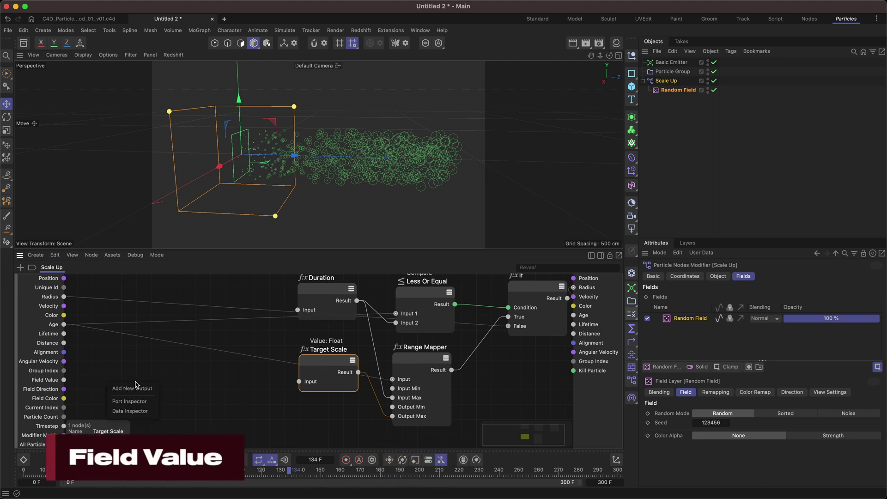
{"action": "left_click", "coordinate": [189, 385]}
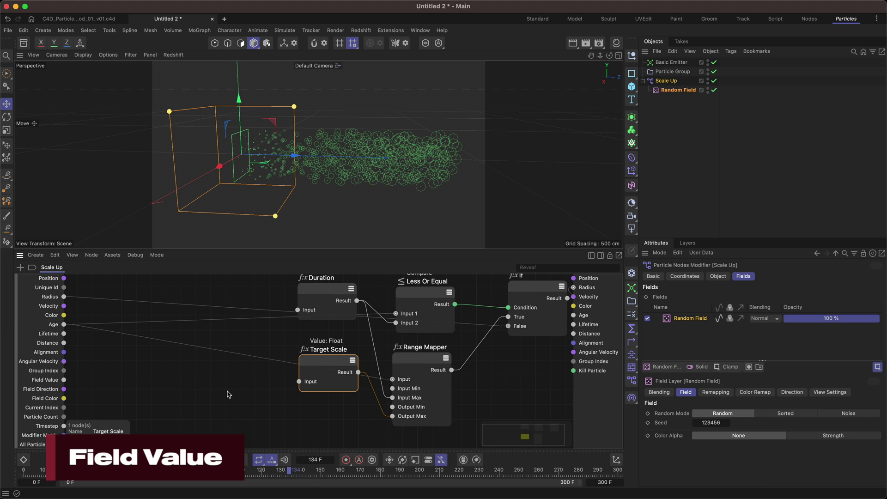
Add a Scale node combining Target Scale as Input 1 and Field Value as Input 2, feeding the Range Mapper's Output Max
{"action": "double_click", "coordinate": [226, 388]}
{"action": "type", "text": "scale"}
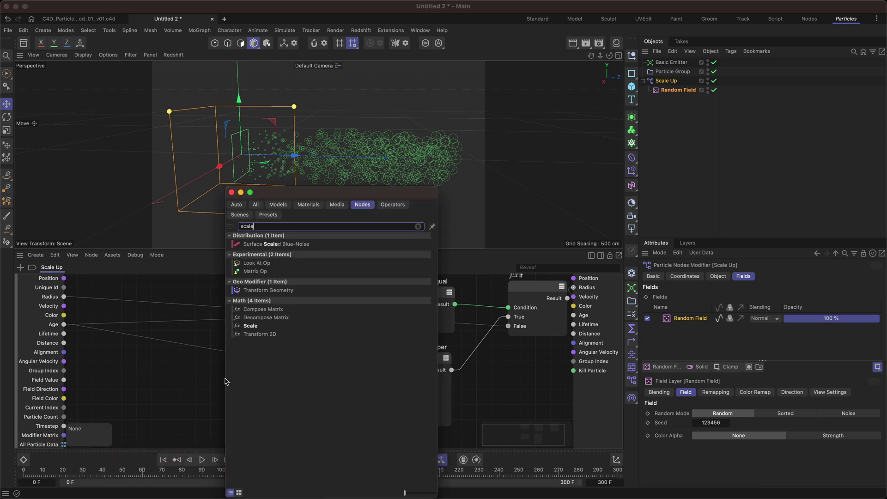
{"action": "left_click_drag", "start_coordinate": [252, 326], "coordinate": [254, 389]}
{"action": "left_click_drag", "start_coordinate": [324, 367], "coordinate": [271, 376]}
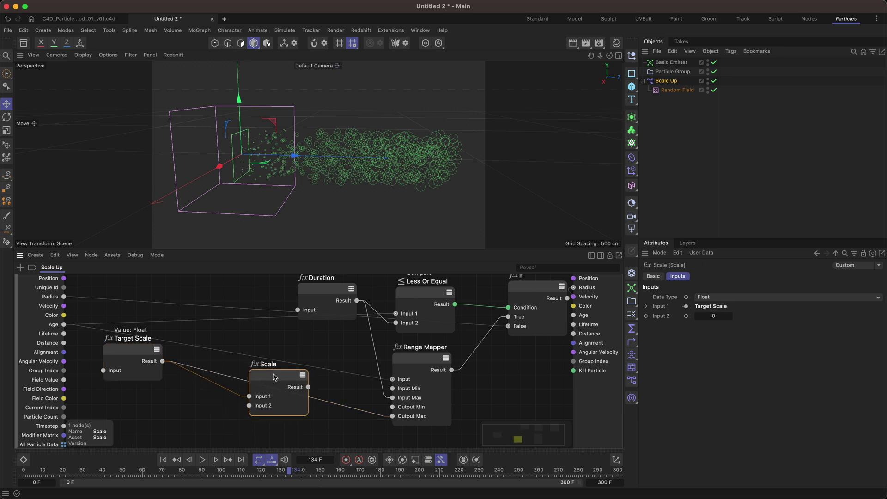
{"action": "left_click_drag", "start_coordinate": [64, 380], "coordinate": [392, 416]}
{"action": "left_click_drag", "start_coordinate": [277, 378], "coordinate": [338, 399]}
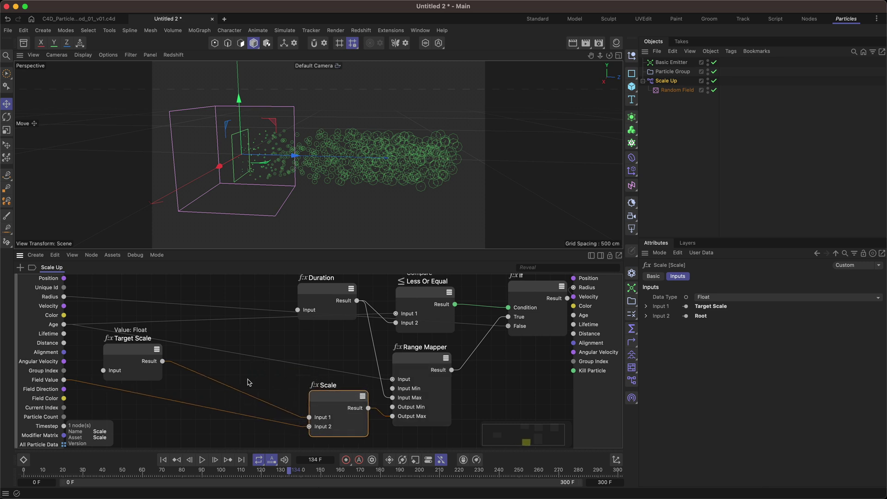
Move the Target Scale node beside the Scale node, replay the simulation from frame 0 and pause it to examine the particle sizes
{"action": "left_click_drag", "start_coordinate": [136, 350], "coordinate": [256, 371]}
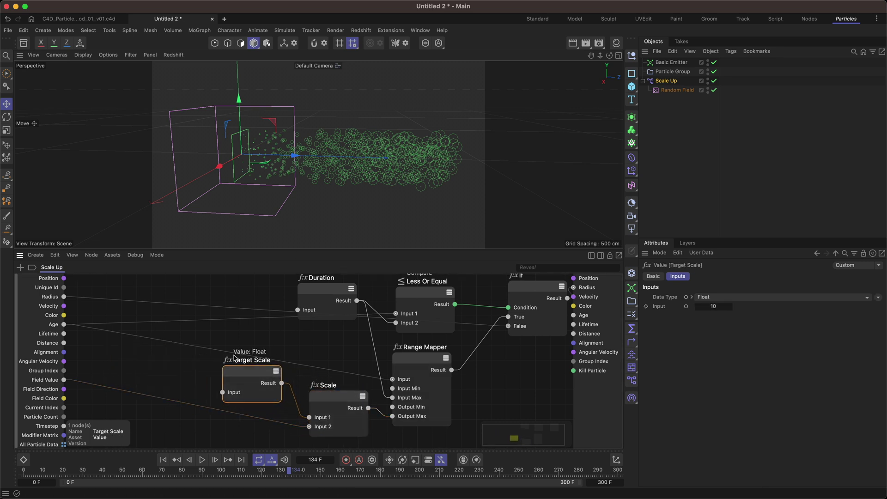
{"action": "left_click", "coordinate": [163, 459]}
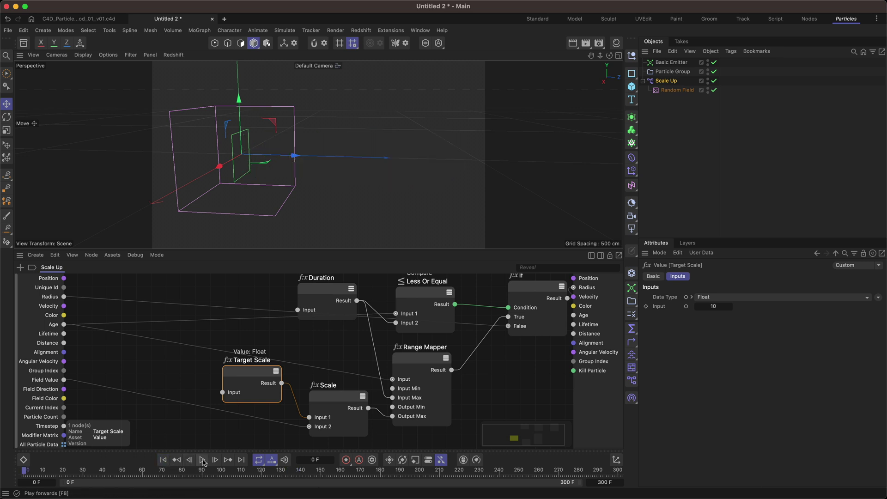
{"action": "left_click", "coordinate": [202, 459]}
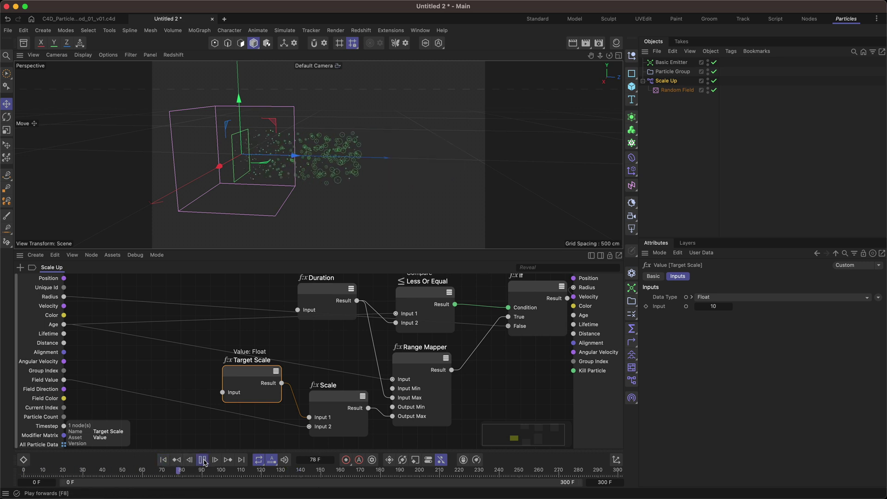
{"action": "left_click", "coordinate": [202, 460]}
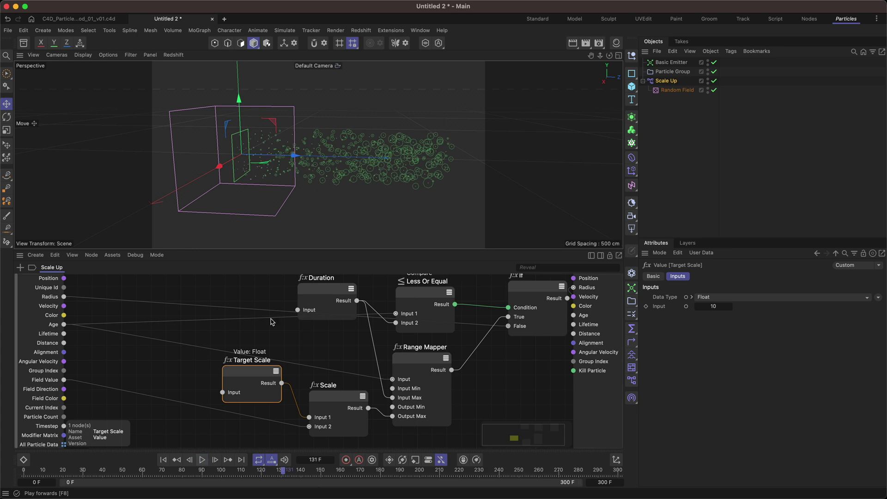
{"action": "mouse_move", "coordinate": [364, 164]}
{"action": "left_mouse_down", "text": "alt"}
{"action": "mouse_move", "coordinate": [409, 172]}
{"action": "mouse_move", "coordinate": [347, 160]}
{"action": "mouse_move", "coordinate": [353, 173]}
{"action": "left_mouse_up", "text": "alt"}
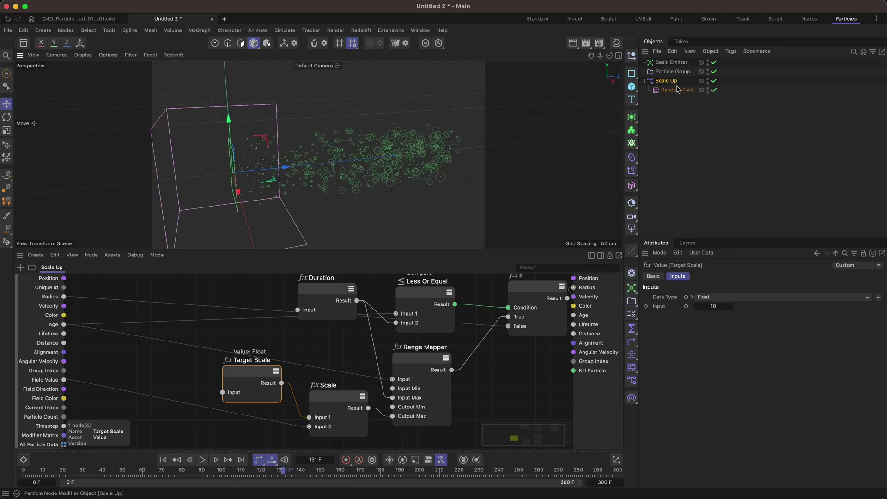
{"action": "left_click", "coordinate": [333, 354]}
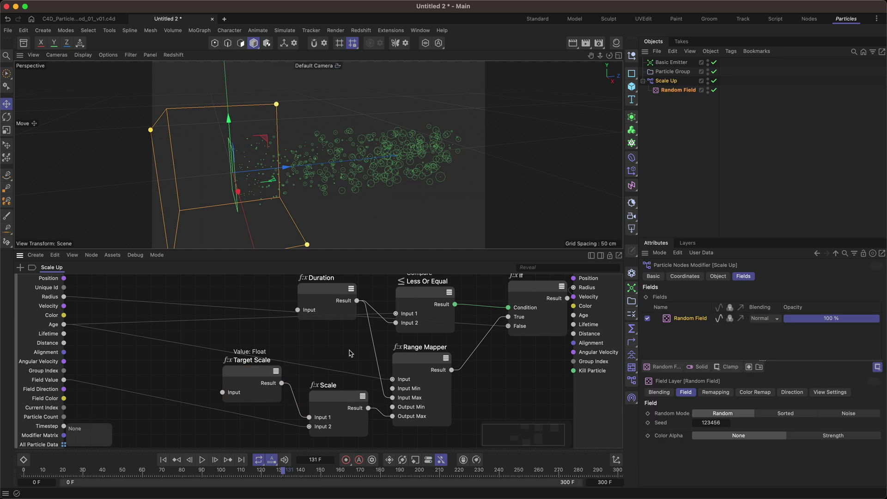
Tidy the node graph by respacing the If, Less Or Equal, Range Mapper, Scale and Target Scale nodes
{"action": "scroll", "coordinate": [350, 354], "scroll_direction": "down", "scroll_amount": 4}
{"action": "scroll", "coordinate": [340, 387], "scroll_direction": "right", "scroll_amount": 3}
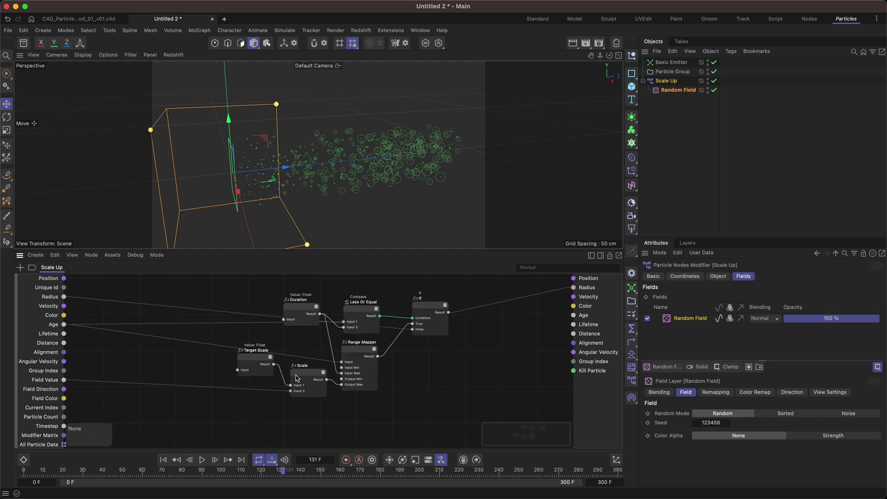
{"action": "left_click_drag", "start_coordinate": [431, 310], "coordinate": [434, 311]}
{"action": "left_click_drag", "start_coordinate": [346, 331], "coordinate": [373, 354]}
{"action": "left_click_drag", "start_coordinate": [308, 375], "coordinate": [318, 377]}
{"action": "left_click_drag", "start_coordinate": [266, 359], "coordinate": [282, 360]}
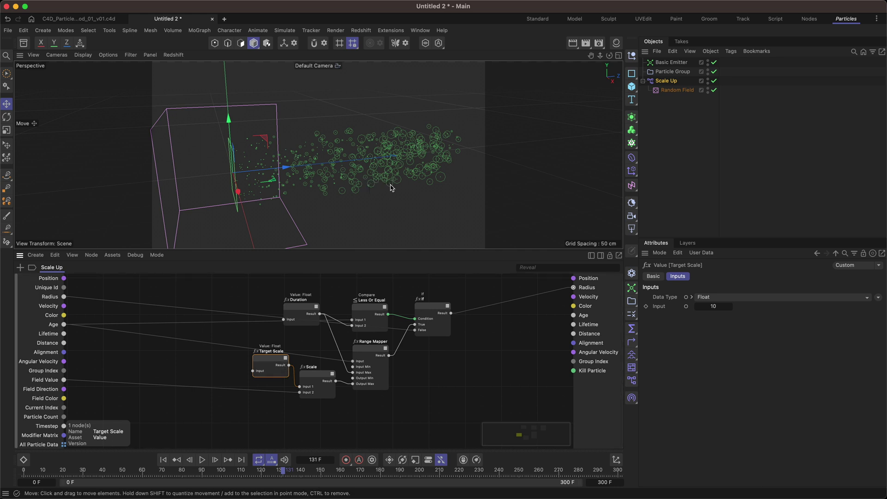
Compare the particle stream with Scale Up's Random Field layer disabled by replaying from frame 0, and re-enable the layer
{"action": "left_click", "coordinate": [677, 89]}
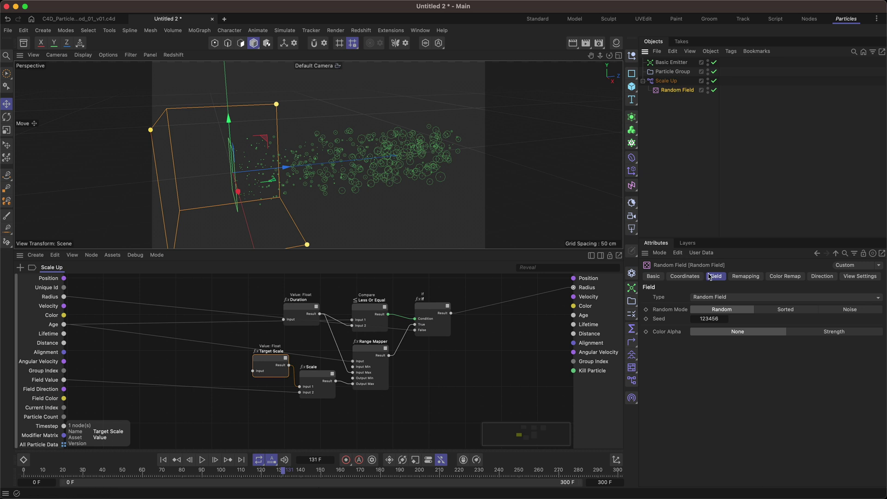
{"action": "left_click", "coordinate": [665, 82]}
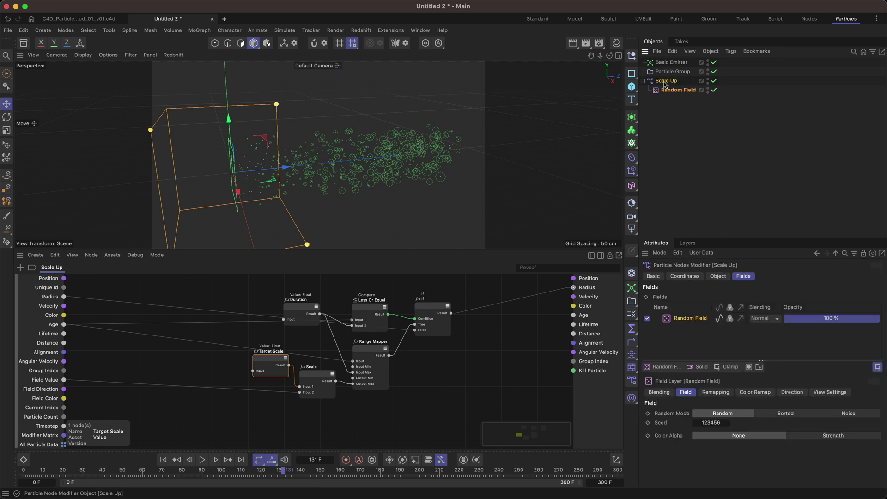
{"action": "left_click", "coordinate": [648, 318]}
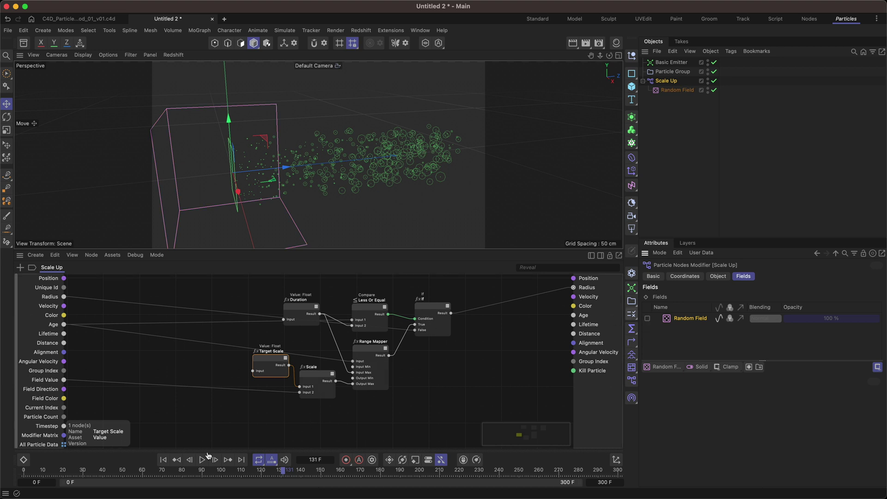
{"action": "left_click", "coordinate": [163, 460]}
{"action": "left_click", "coordinate": [202, 460]}
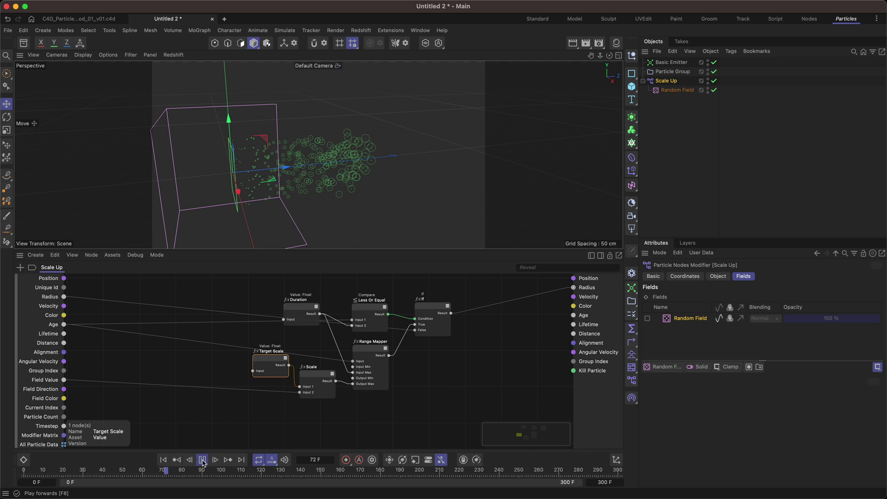
{"action": "key", "text": "F8"}
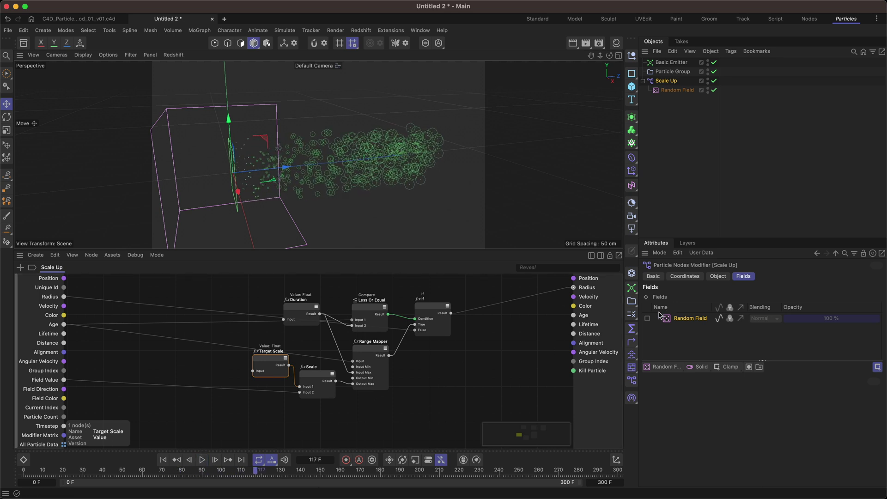
{"action": "left_click", "coordinate": [647, 318]}
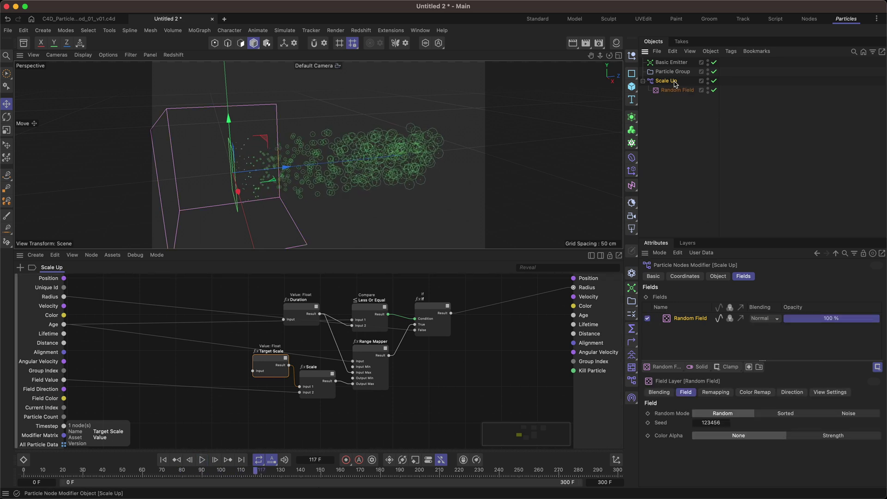
Collapse the Scale Up hierarchy and look through the modifier's Coordinates, Object and Fields settings
{"action": "left_click", "coordinate": [643, 81]}
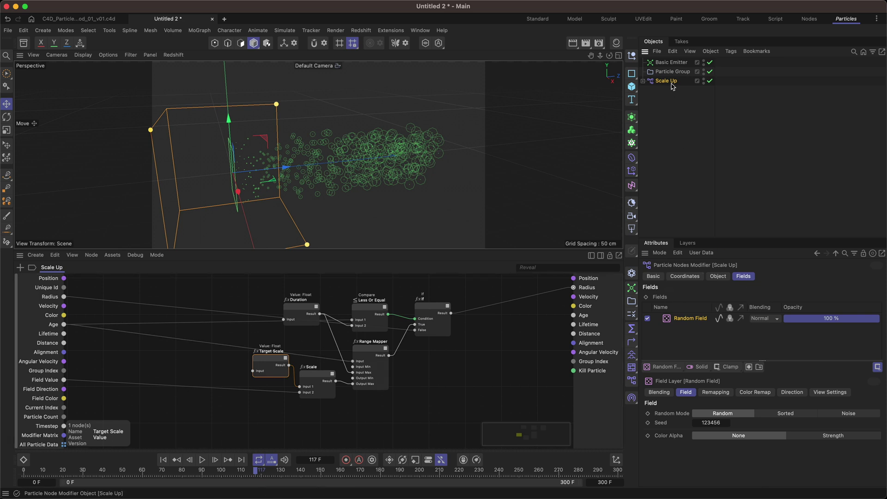
{"action": "left_click", "coordinate": [685, 275]}
{"action": "left_click", "coordinate": [718, 276]}
{"action": "left_click", "coordinate": [743, 276]}
{"action": "left_click", "coordinate": [718, 276]}
{"action": "left_click", "coordinate": [743, 276]}
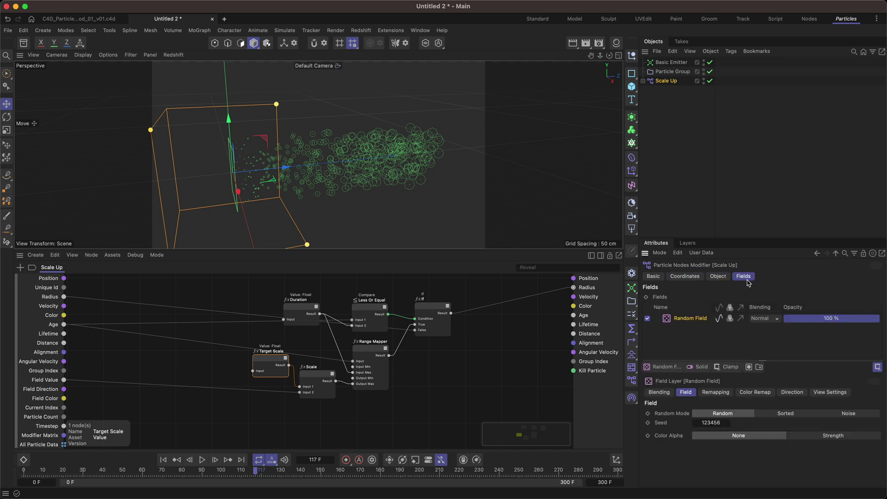
{"action": "left_click", "coordinate": [718, 277]}
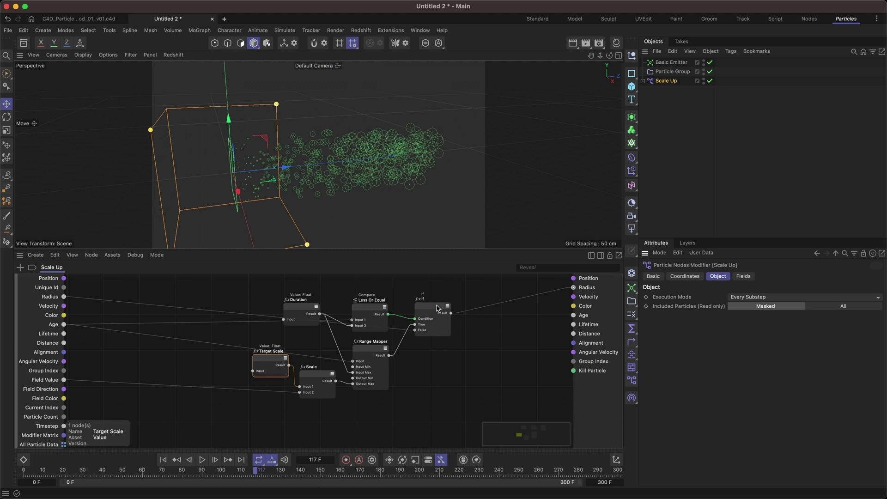
Add an If node with Field Value feeding its True input and set its False value to 1
{"action": "double_click", "coordinate": [194, 358]}
{"action": "type", "text": "if"}
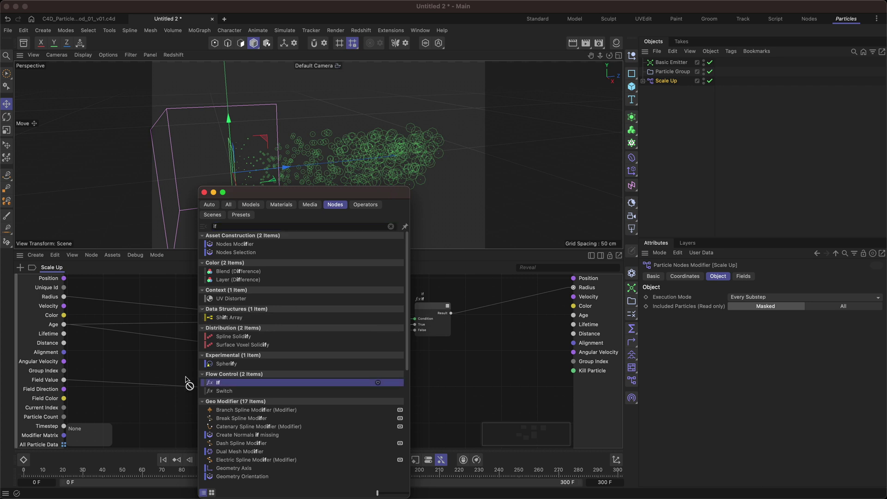
{"action": "double_click", "coordinate": [218, 383]}
{"action": "left_click_drag", "start_coordinate": [225, 368], "coordinate": [220, 368]}
{"action": "left_click_drag", "start_coordinate": [63, 379], "coordinate": [188, 358]}
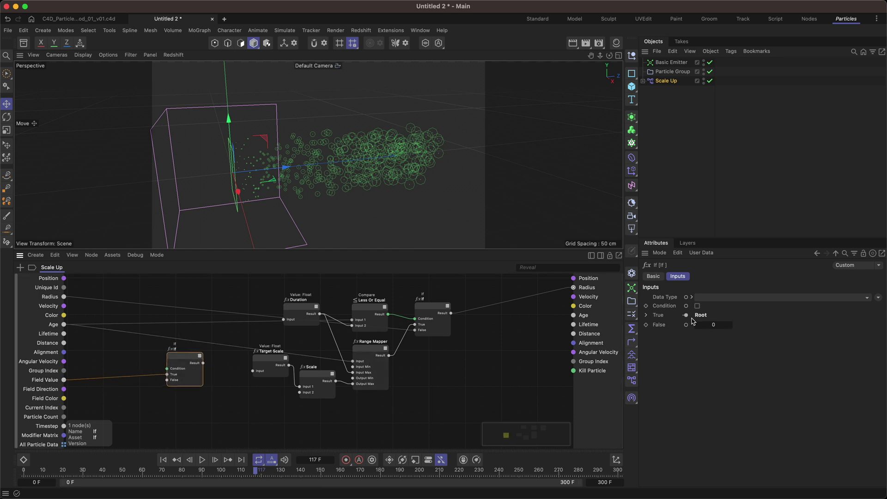
{"action": "left_click", "coordinate": [716, 326]}
{"action": "type", "text": "1"}
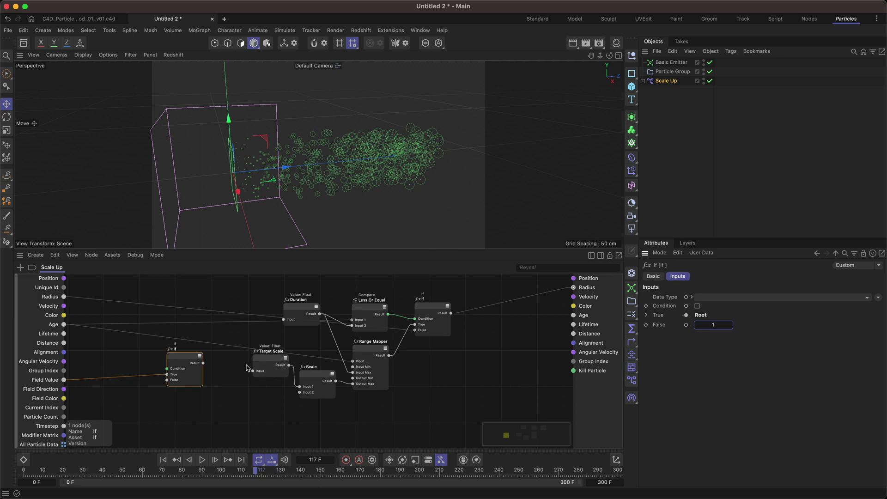
Connect the new If node's Result to the Scale node's Input 2 and place it below Target Scale
{"action": "left_click_drag", "start_coordinate": [279, 362], "coordinate": [270, 358]}
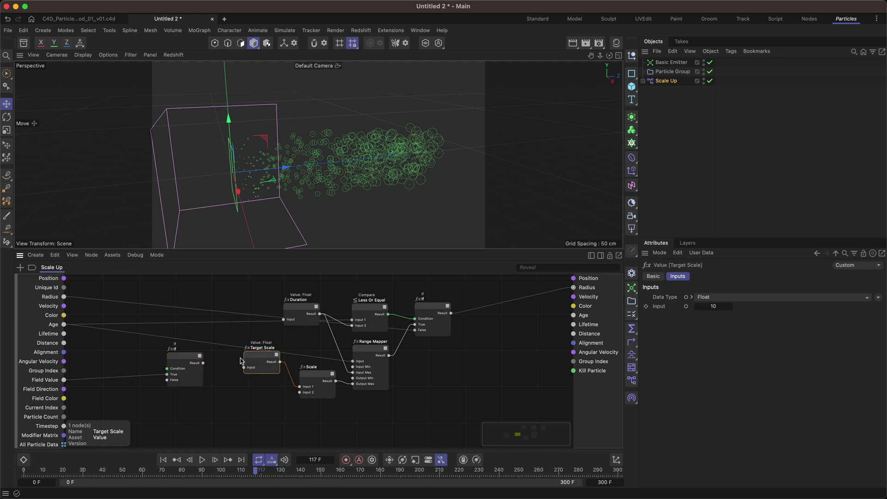
{"action": "left_click_drag", "start_coordinate": [192, 359], "coordinate": [300, 393]}
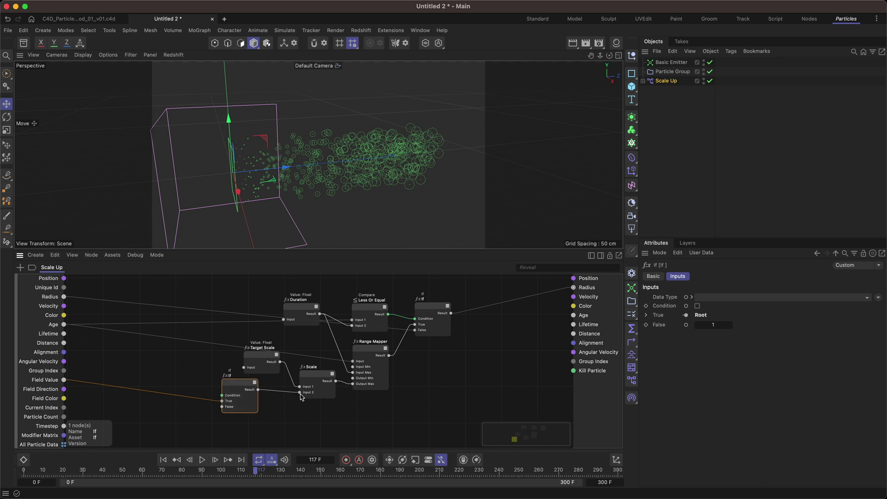
{"action": "left_click_drag", "start_coordinate": [239, 386], "coordinate": [259, 393]}
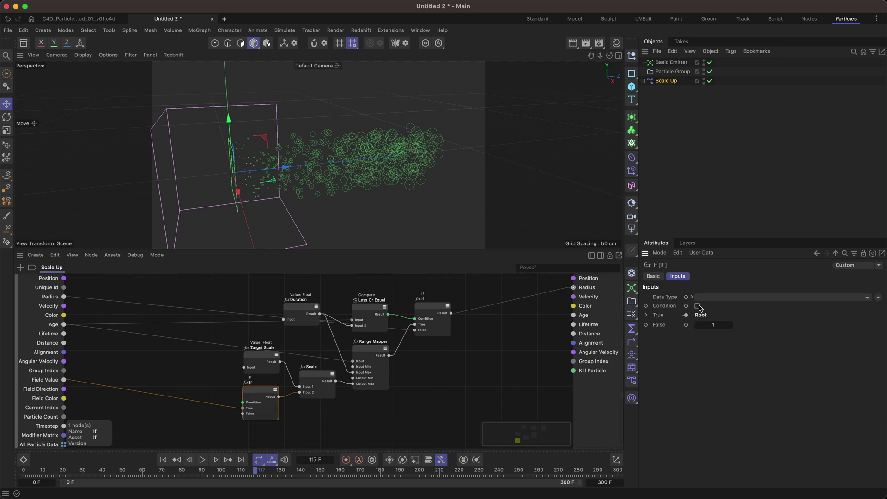
Check the Random Field layer in Scale Up's field list and reselect the new If node
{"action": "left_click", "coordinate": [679, 120]}
{"action": "left_click", "coordinate": [743, 275]}
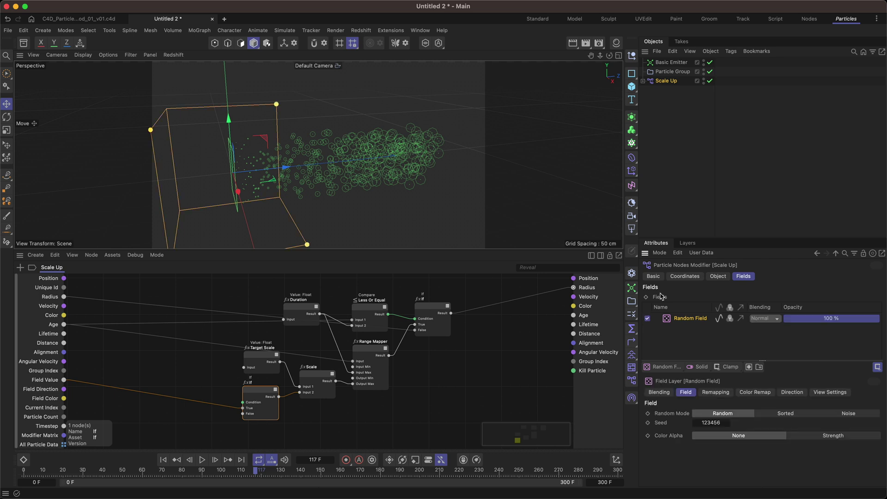
{"action": "left_click", "coordinate": [256, 396]}
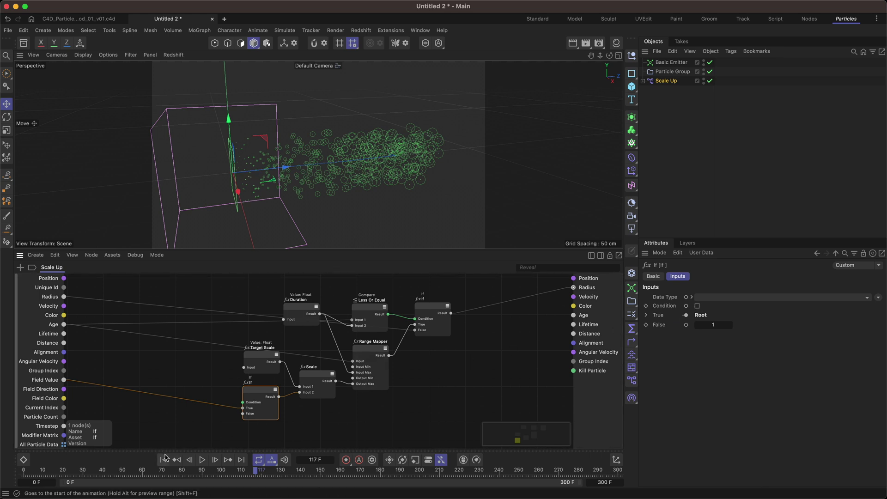
{"action": "left_click", "coordinate": [645, 81]}
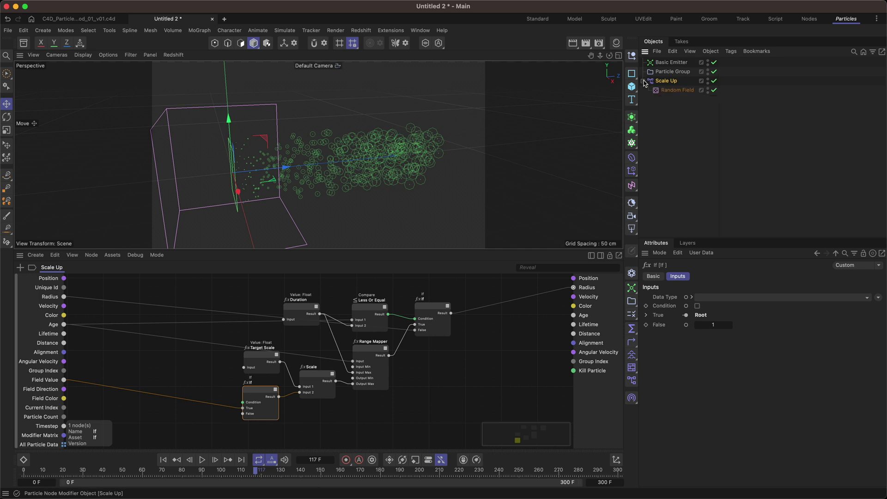
{"action": "left_click", "coordinate": [645, 81]}
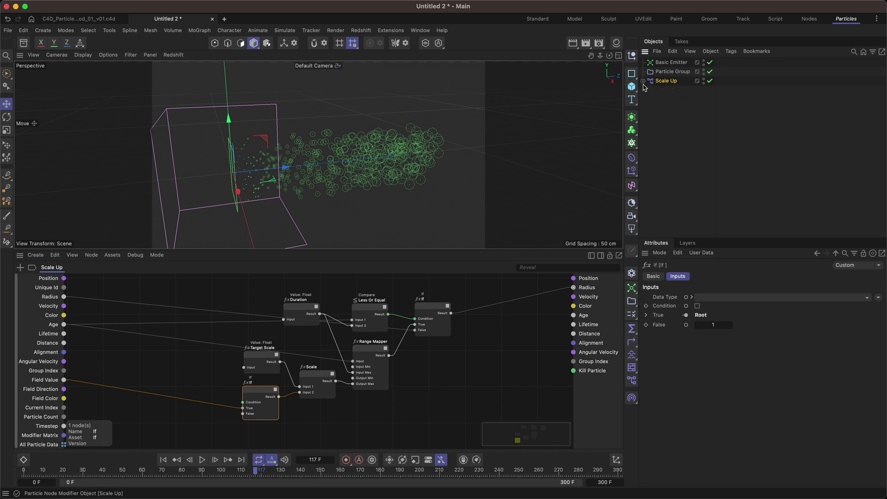
Replay the simulation from frame 0 with the If node's Condition off and pause it to examine the particle sizes
{"action": "left_click", "coordinate": [164, 460]}
{"action": "left_click", "coordinate": [203, 460]}
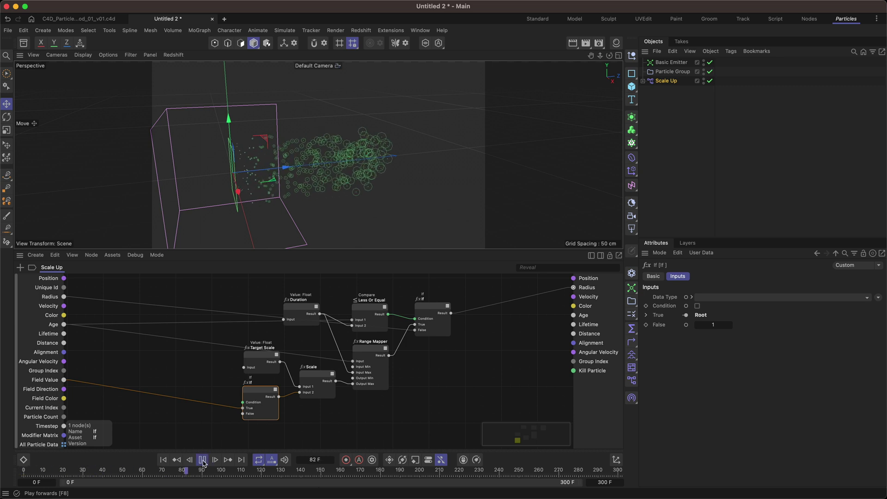
{"action": "left_click", "coordinate": [202, 460]}
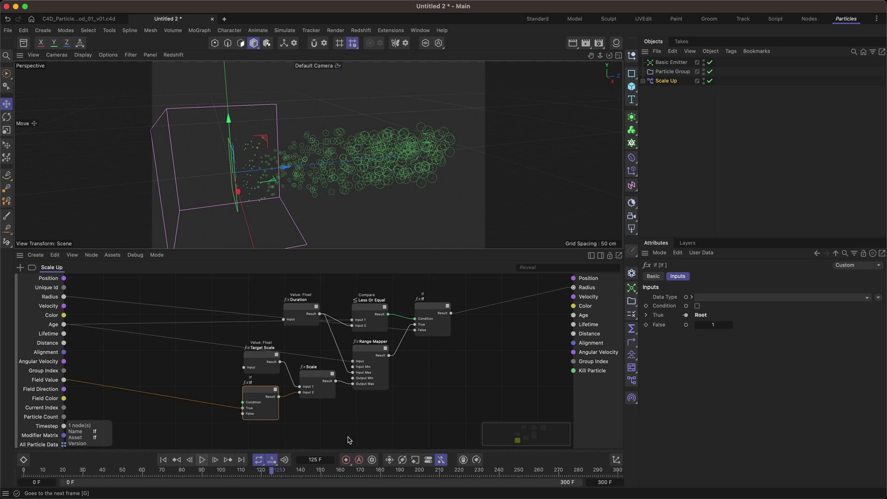
Enable the new If node's Condition, replay the simulation from frame 0 and pause it to examine the size variation
{"action": "left_click", "coordinate": [697, 306]}
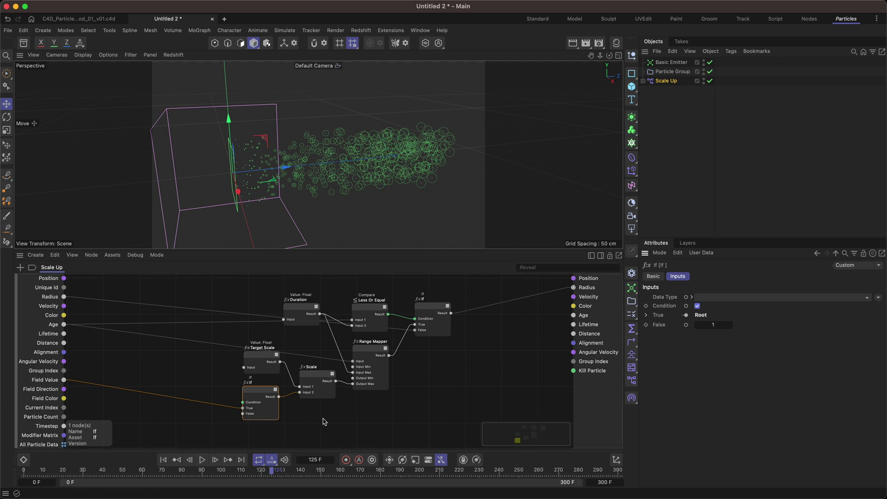
{"action": "left_click", "coordinate": [163, 460]}
{"action": "left_click", "coordinate": [202, 460]}
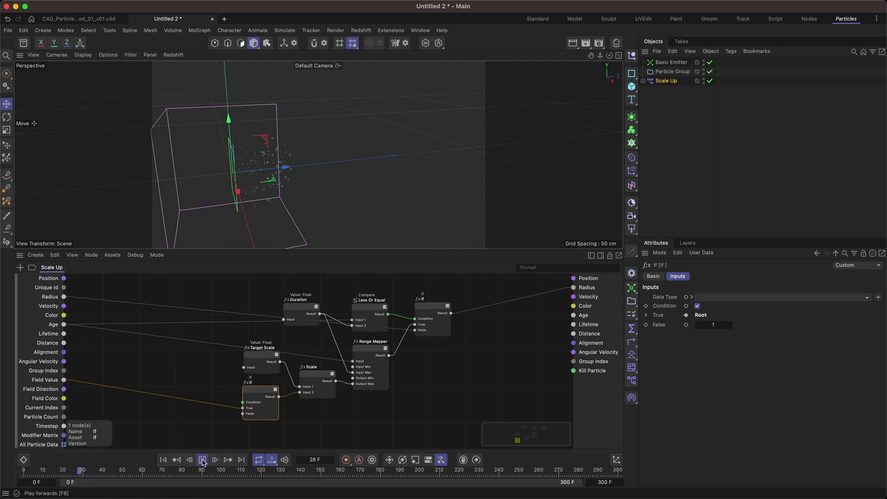
{"action": "left_click", "coordinate": [202, 460]}
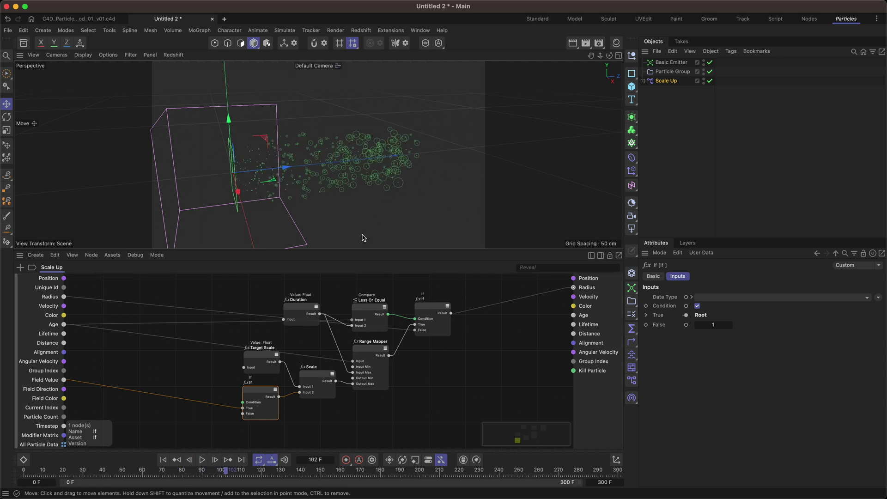
Tidy the positions of the new If, Duration and Target Scale nodes in the graph
{"action": "left_click_drag", "start_coordinate": [261, 392], "coordinate": [215, 386]}
{"action": "left_click_drag", "start_coordinate": [305, 312], "coordinate": [303, 301]}
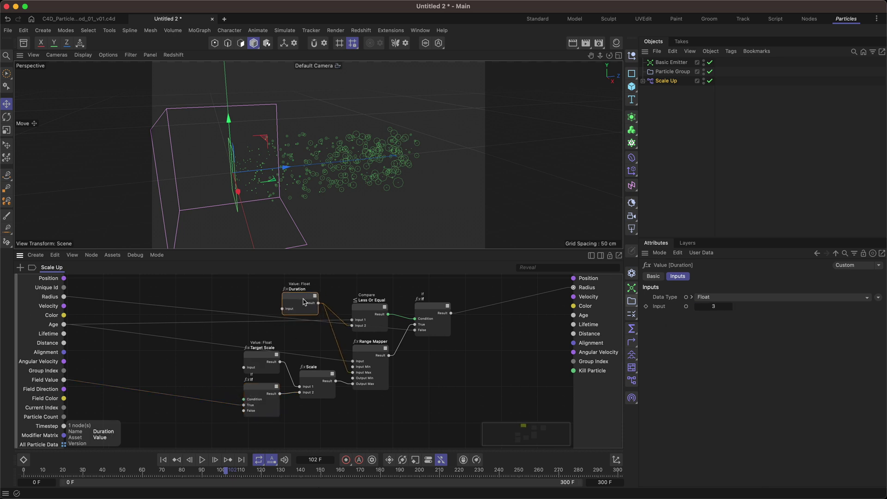
{"action": "left_click_drag", "start_coordinate": [262, 363], "coordinate": [276, 357]}
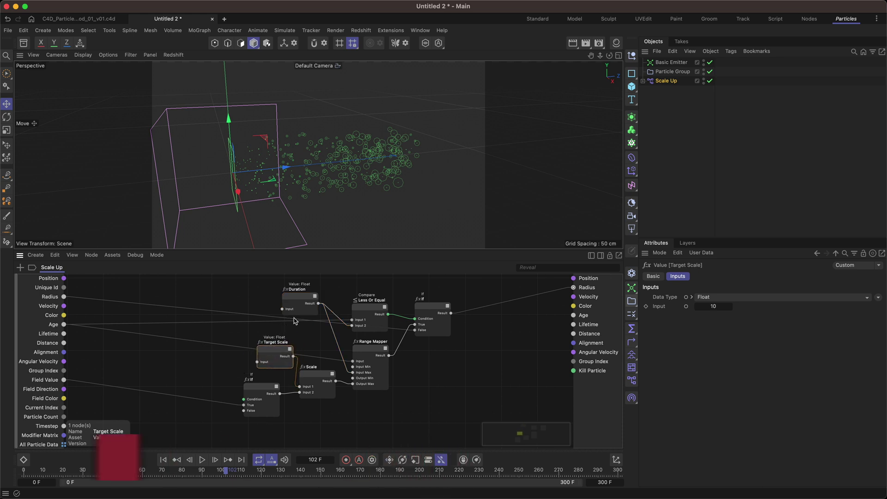
Expose the Duration node's Input as a new graph input and display it among the Scale Up modifier's inputs
{"action": "left_click_drag", "start_coordinate": [282, 308], "coordinate": [36, 319]}
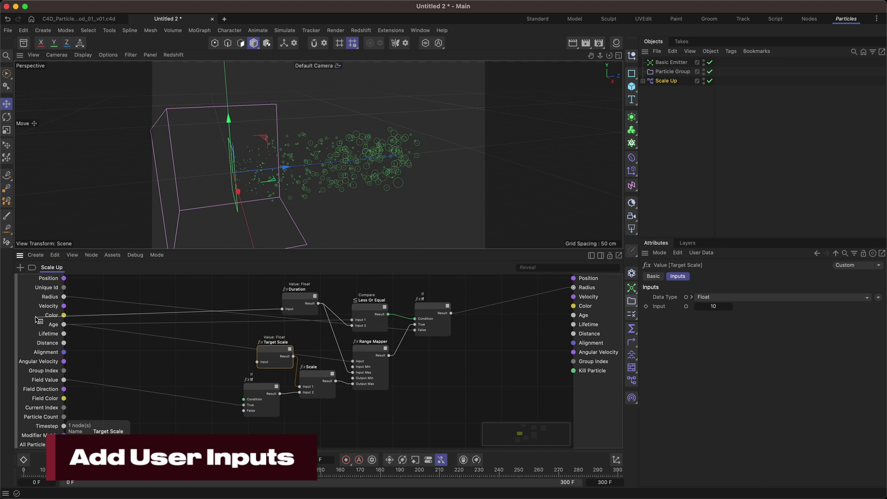
{"action": "right_click", "coordinate": [218, 298]}
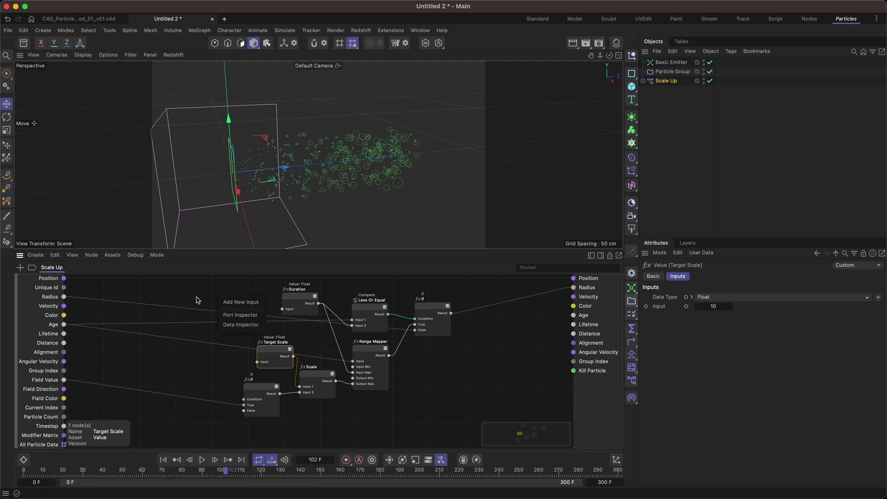
{"action": "left_click", "coordinate": [248, 303]}
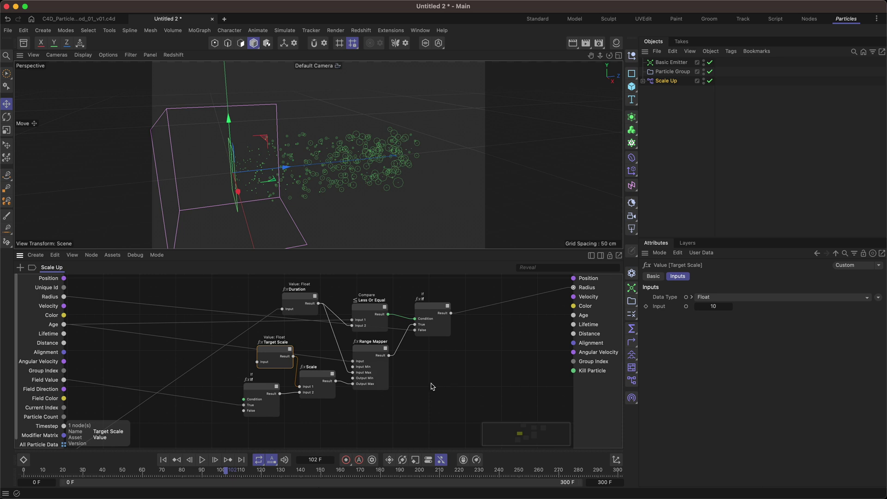
{"action": "left_click_drag", "start_coordinate": [261, 250], "coordinate": [262, 198]}
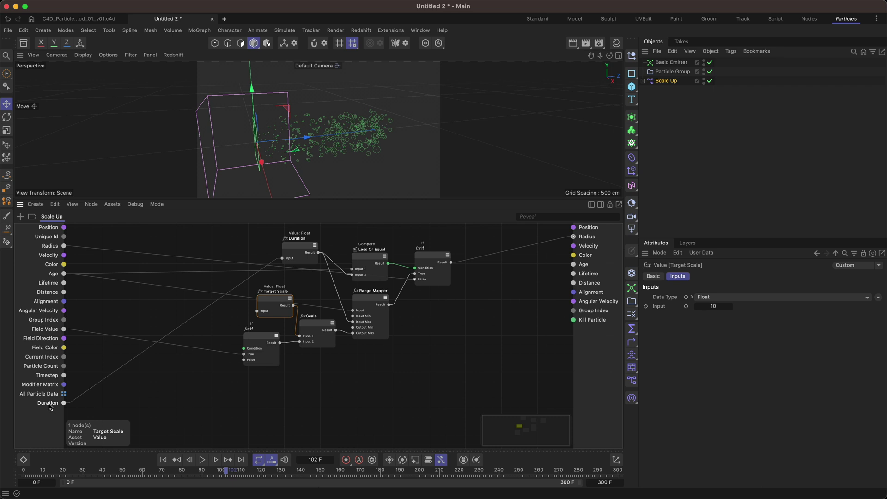
{"action": "left_click", "coordinate": [672, 82]}
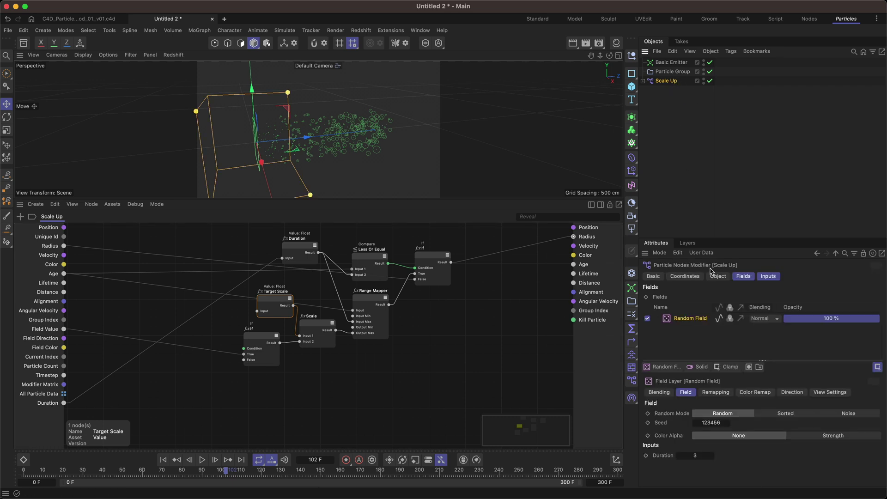
{"action": "left_click", "coordinate": [769, 277]}
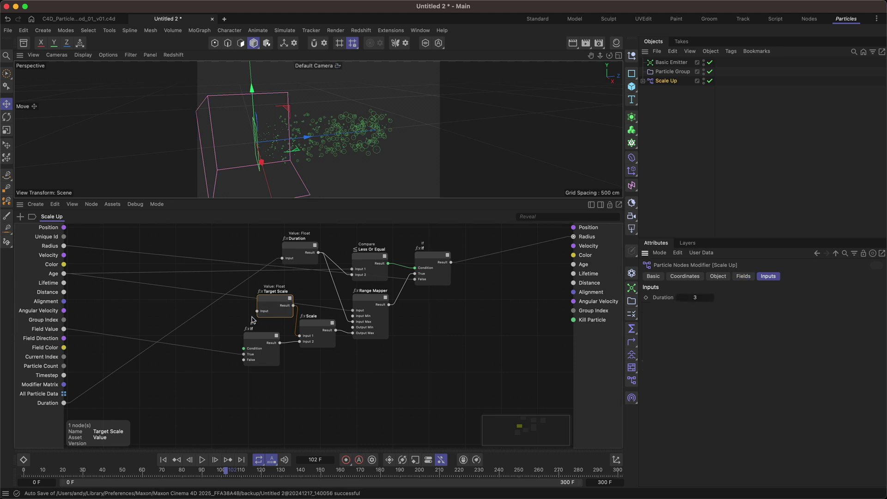
Expose the Target Scale node's Input and the lower If node's Condition as new graph inputs
{"action": "right_click", "coordinate": [225, 329]}
{"action": "left_click", "coordinate": [227, 336]}
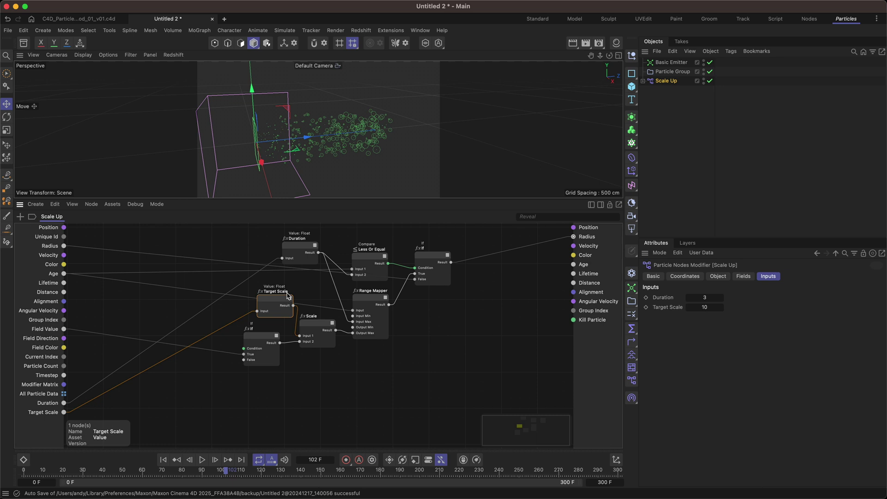
{"action": "right_click", "coordinate": [244, 349]}
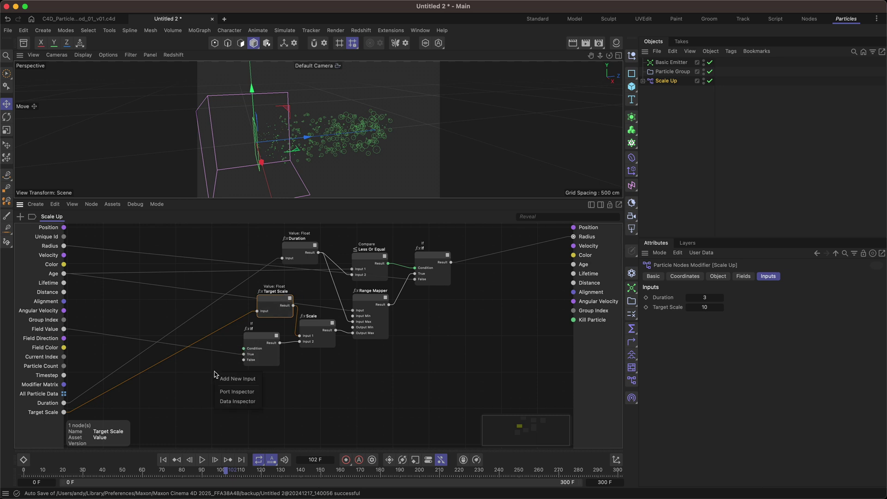
{"action": "left_click", "coordinate": [234, 385]}
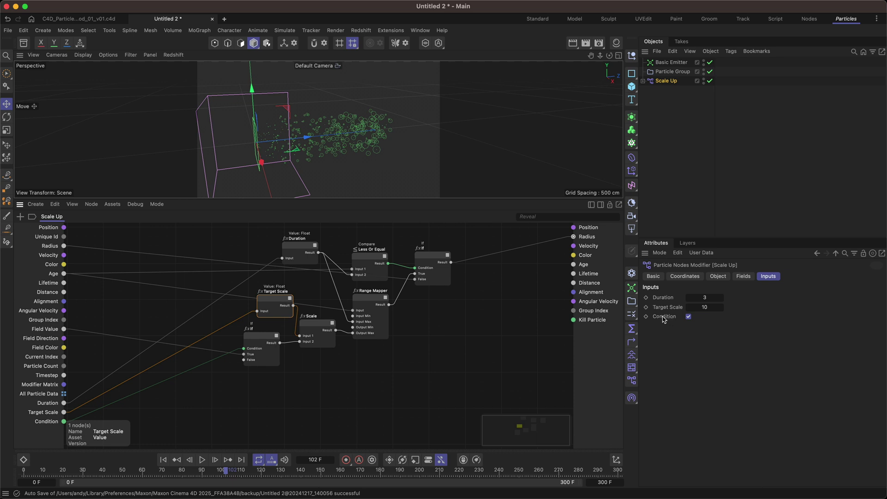
Rename the exposed Condition input port as Add Variation
{"action": "left_click", "coordinate": [51, 422]}
{"action": "double_click", "coordinate": [52, 422]}
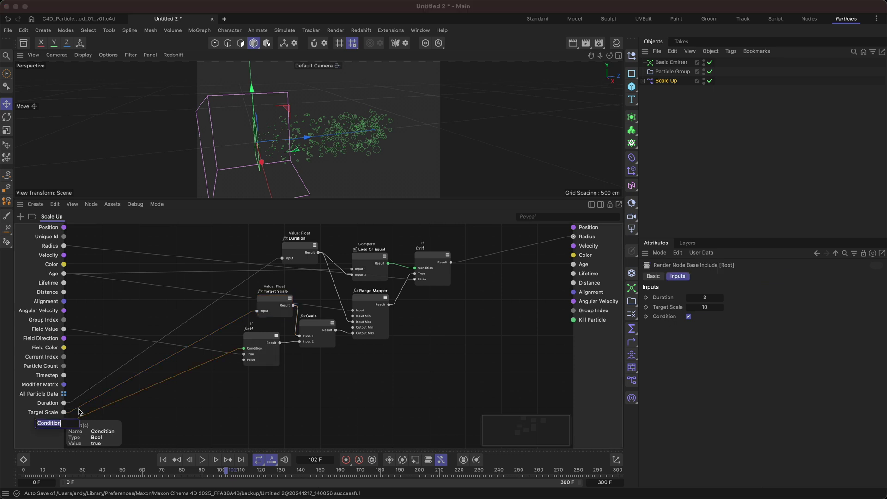
{"action": "type", "text": "Add Varia"}
{"action": "key", "text": "Return"}
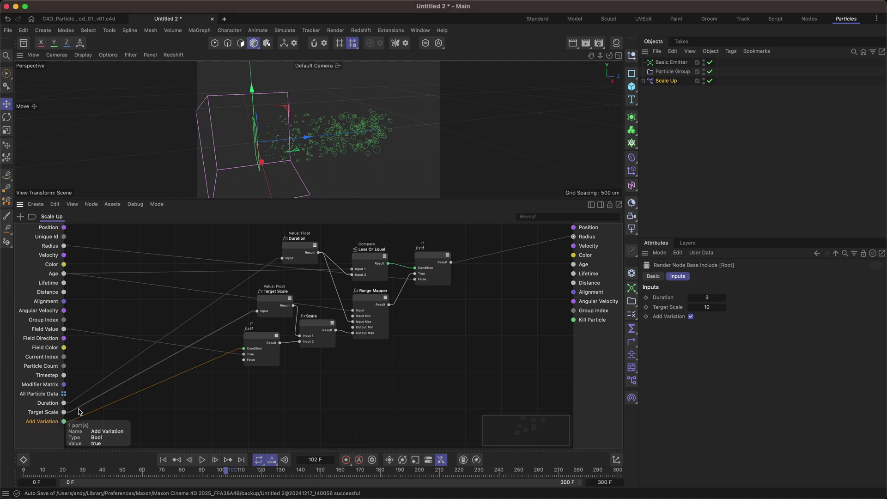
Reselect Scale Up to show its exposed inputs and replay the simulation from frame 0 to examine the particles
{"action": "left_click", "coordinate": [691, 316]}
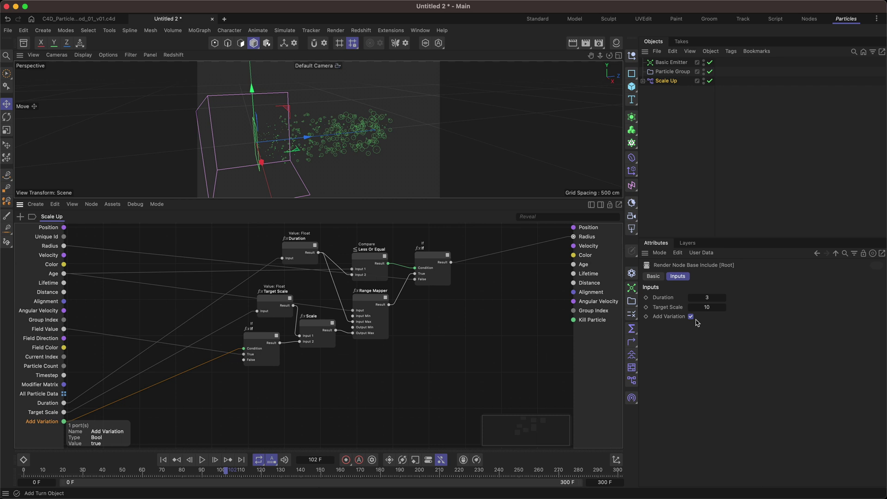
{"action": "left_click", "coordinate": [672, 83]}
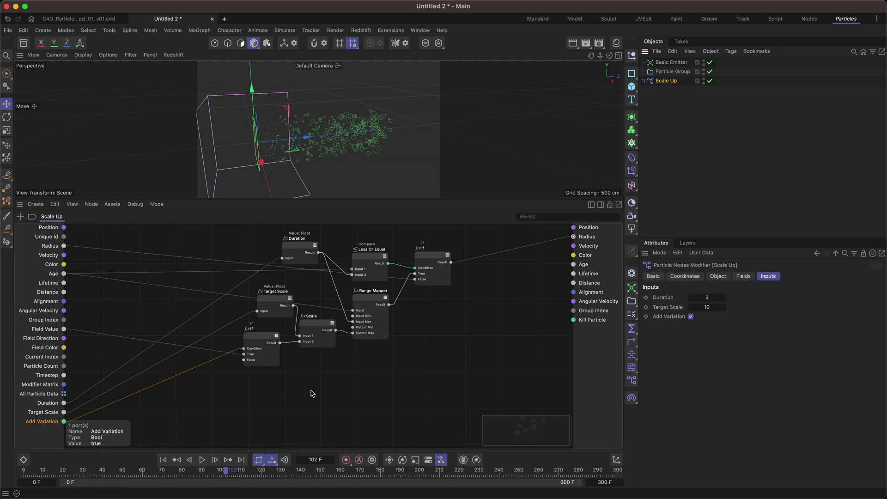
{"action": "left_click", "coordinate": [163, 460]}
{"action": "left_click", "coordinate": [202, 460]}
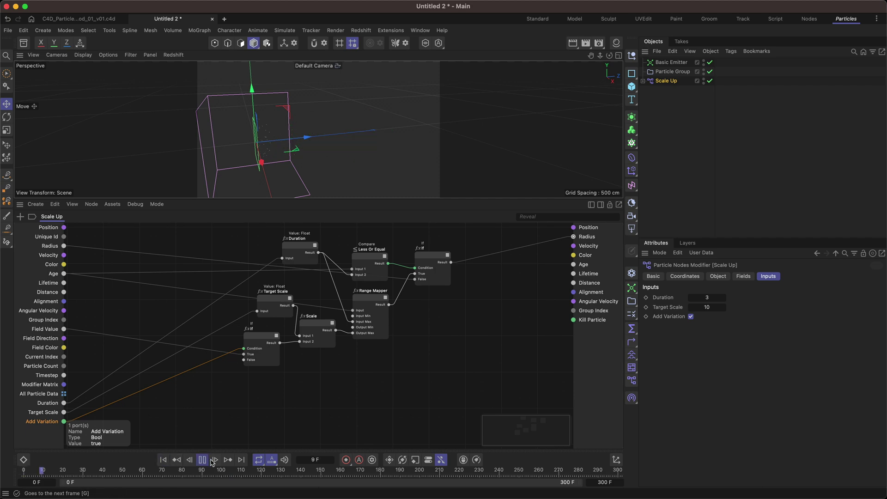
{"action": "left_click_drag", "start_coordinate": [339, 141], "coordinate": [369, 134], "text": "alt"}
Set Scale Up's Duration to 1 and Target Scale to 1 during playback, and pause to examine the particle sizes
{"action": "double_click", "coordinate": [706, 297]}
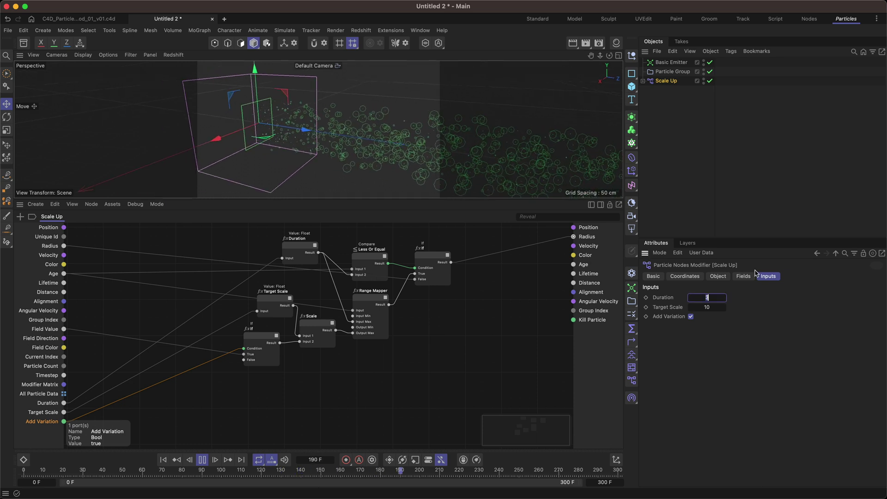
{"action": "type", "text": "1"}
{"action": "key", "text": "Return"}
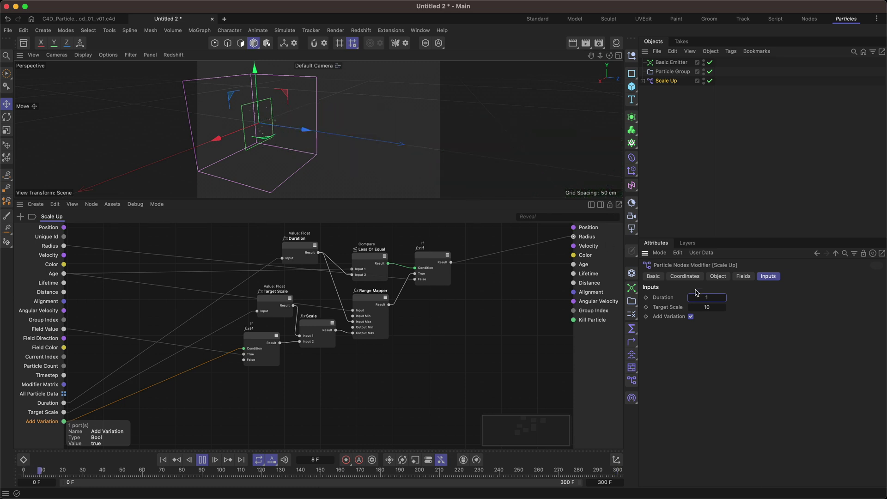
{"action": "double_click", "coordinate": [714, 305]}
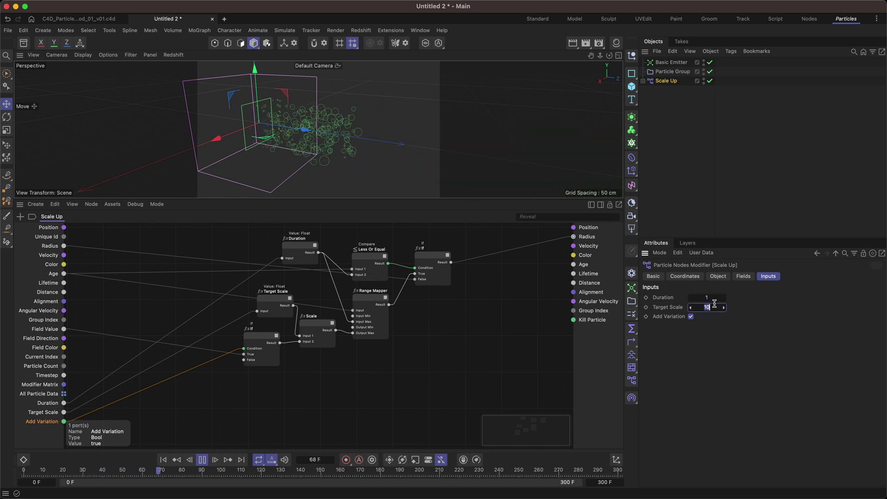
{"action": "type", "text": "1"}
{"action": "key", "text": "Return"}
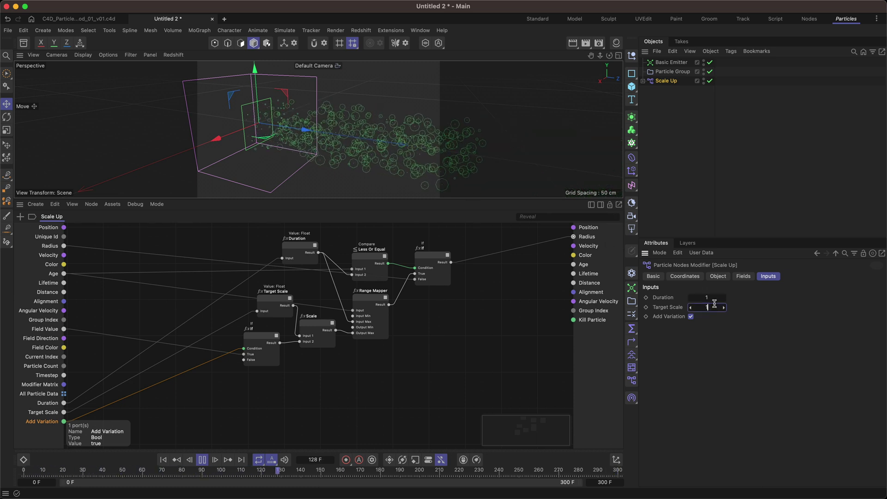
{"action": "left_click", "coordinate": [203, 460]}
{"action": "left_click_drag", "start_coordinate": [351, 124], "coordinate": [439, 166], "text": "alt"}
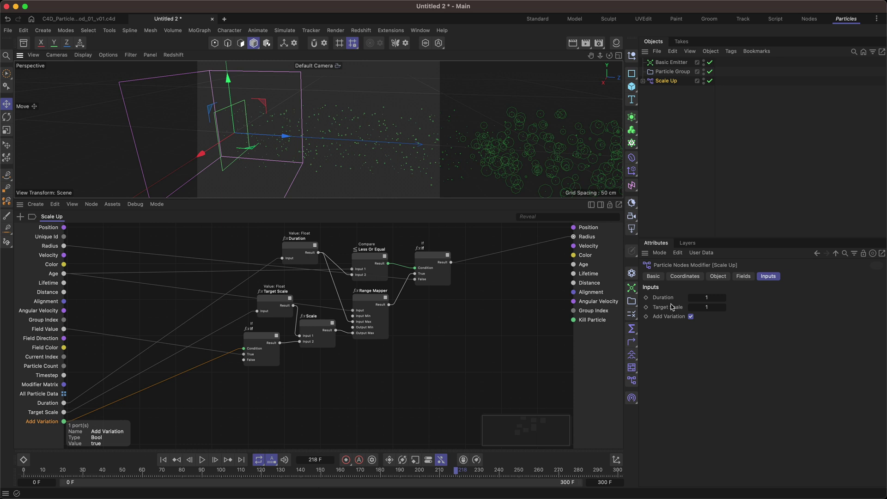
{"action": "left_click", "coordinate": [715, 298]}
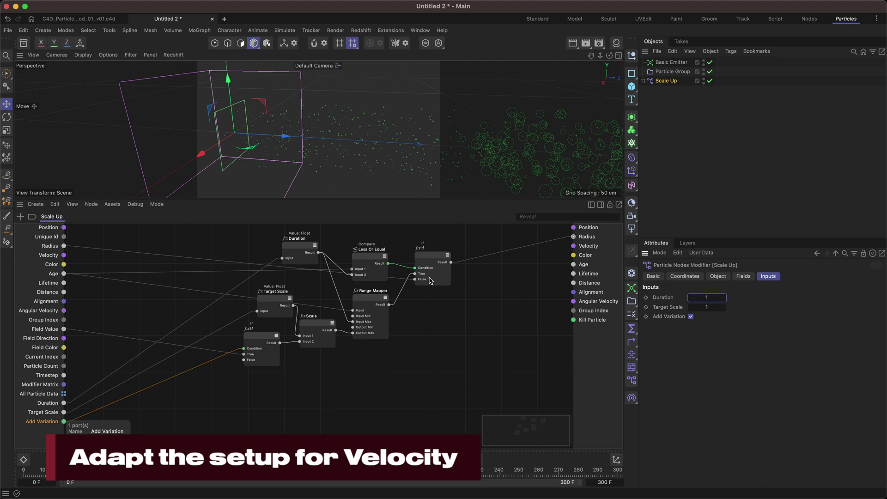
Switch to C4D_Particle_Nodes_Mod_01_v01.c4d and examine how Speed Up's If and Compose Vector3D nodes feed Velocity
{"action": "left_click", "coordinate": [101, 18]}
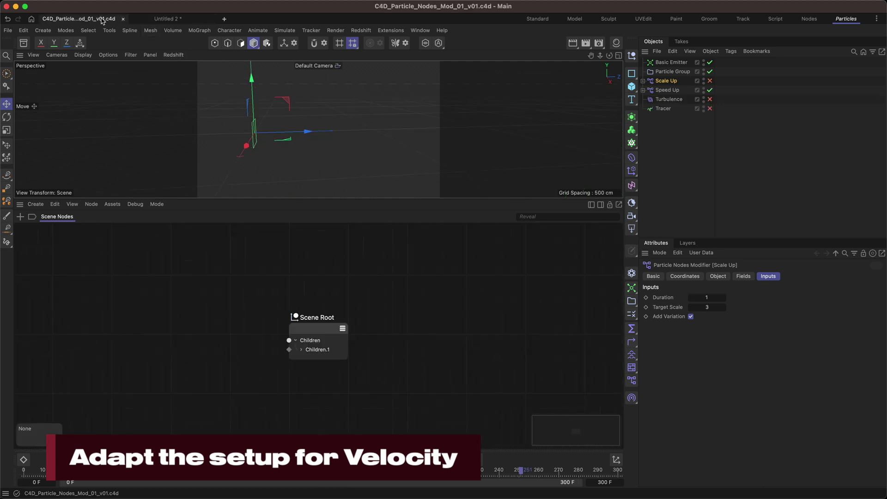
{"action": "left_click", "coordinate": [667, 91]}
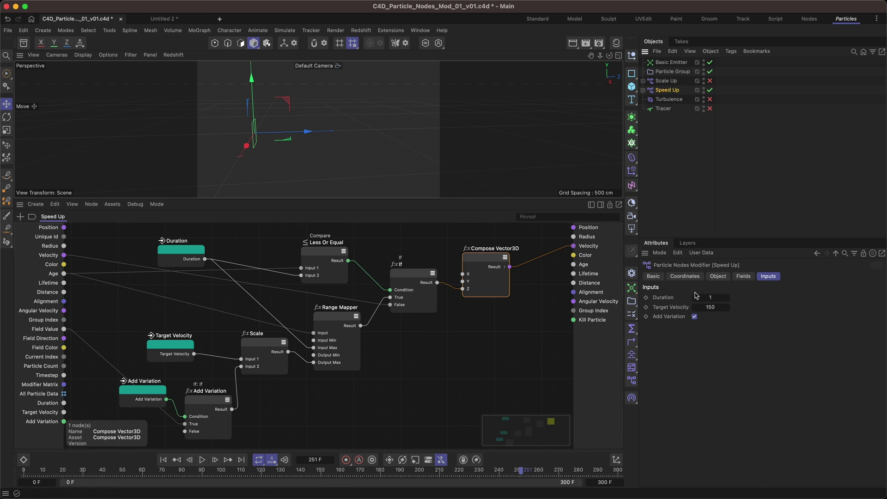
{"action": "left_click", "coordinate": [694, 316]}
{"action": "left_click_drag", "start_coordinate": [489, 262], "coordinate": [496, 261]}
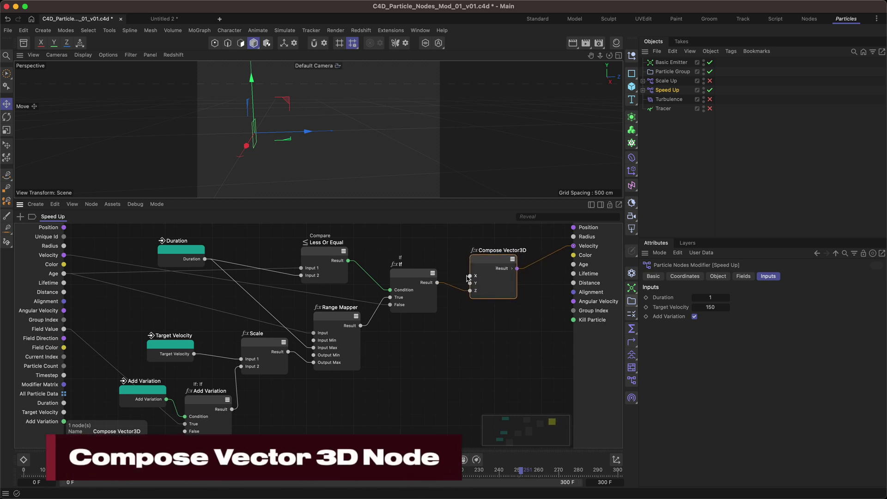
{"action": "left_click_drag", "start_coordinate": [426, 279], "coordinate": [428, 280]}
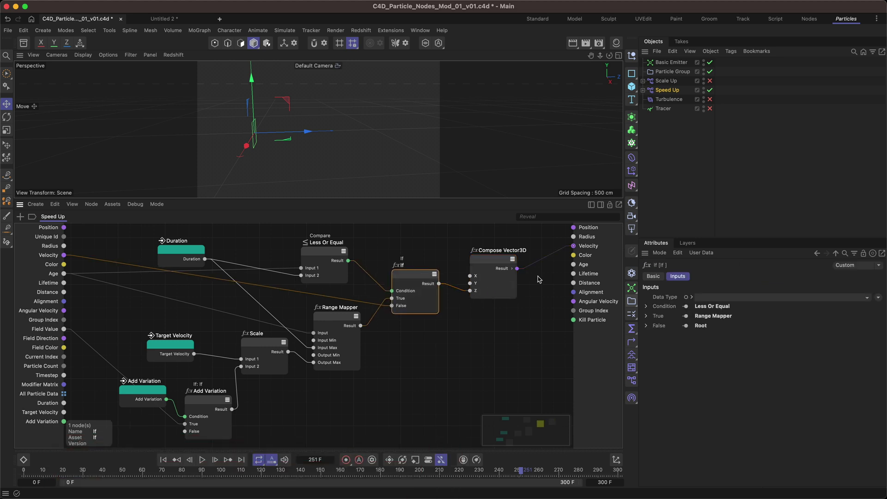
{"action": "left_click_drag", "start_coordinate": [560, 256], "coordinate": [564, 252]}
Replay the simulation from frame 0 and compare the particle motion with Speed Up's Add Variation off and on
{"action": "left_click", "coordinate": [162, 459]}
{"action": "left_click", "coordinate": [202, 459]}
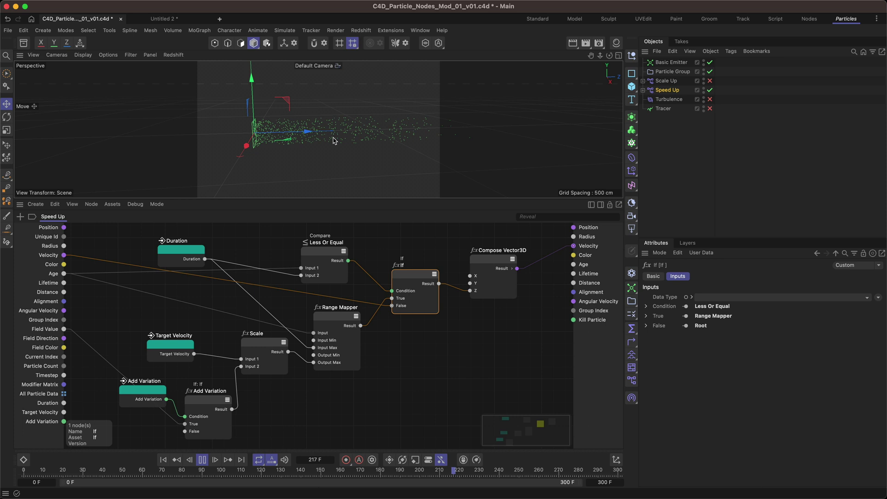
{"action": "left_click", "coordinate": [667, 90]}
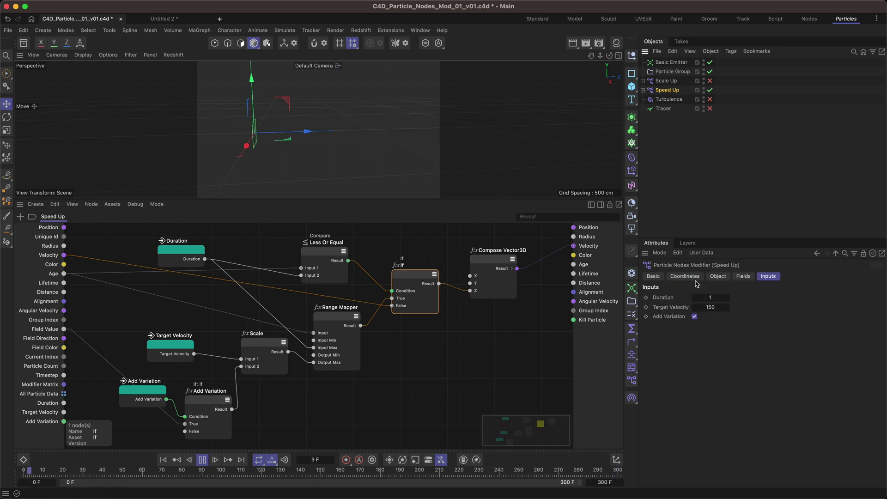
{"action": "left_click", "coordinate": [695, 317]}
{"action": "left_click", "coordinate": [163, 459]}
{"action": "left_click", "coordinate": [694, 317]}
Try a Target Velocity of 500 on Speed Up during playback and set it back to 150
{"action": "double_click", "coordinate": [714, 307]}
{"action": "type", "text": "500"}
{"action": "key", "text": "Return"}
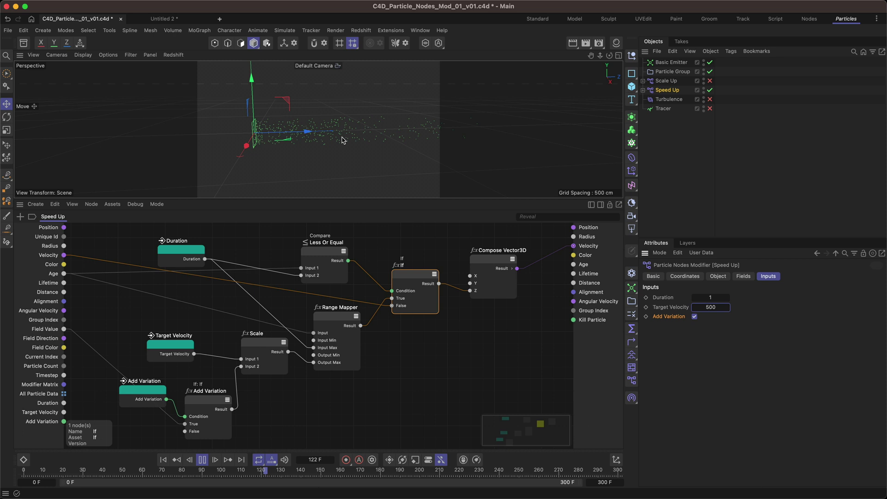
{"action": "double_click", "coordinate": [715, 307]}
{"action": "type", "text": "150"}
{"action": "key", "text": "Return"}
Enable Turbulence and Tracer temporarily to examine the particle trails, disable both again and stop the playback
{"action": "left_click", "coordinate": [710, 99]}
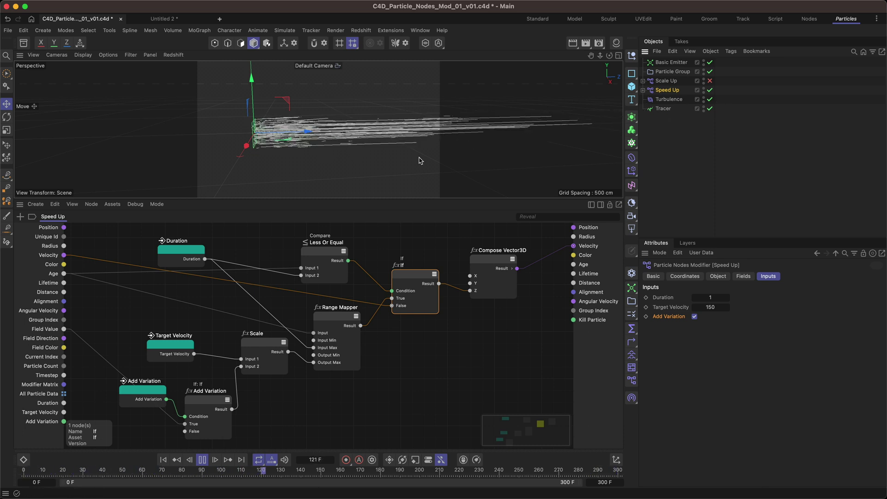
{"action": "left_click_drag", "start_coordinate": [326, 133], "coordinate": [314, 123], "text": "alt"}
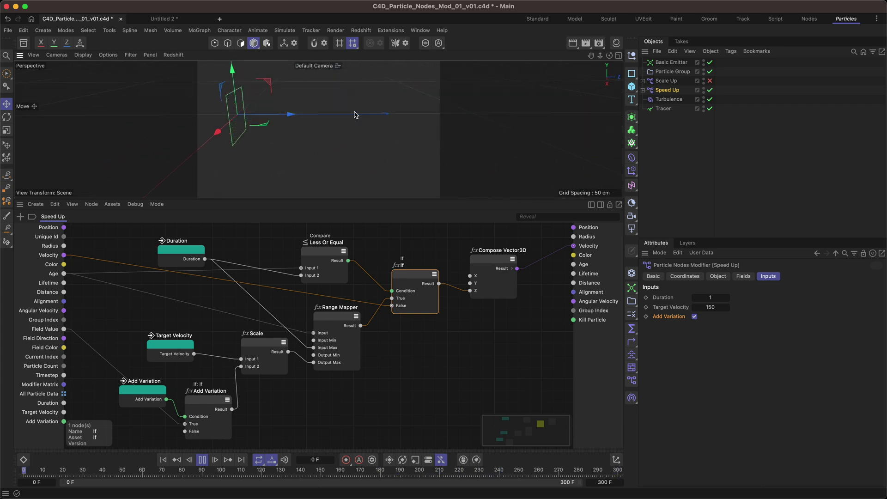
{"action": "left_click", "coordinate": [710, 109]}
{"action": "left_click", "coordinate": [709, 99]}
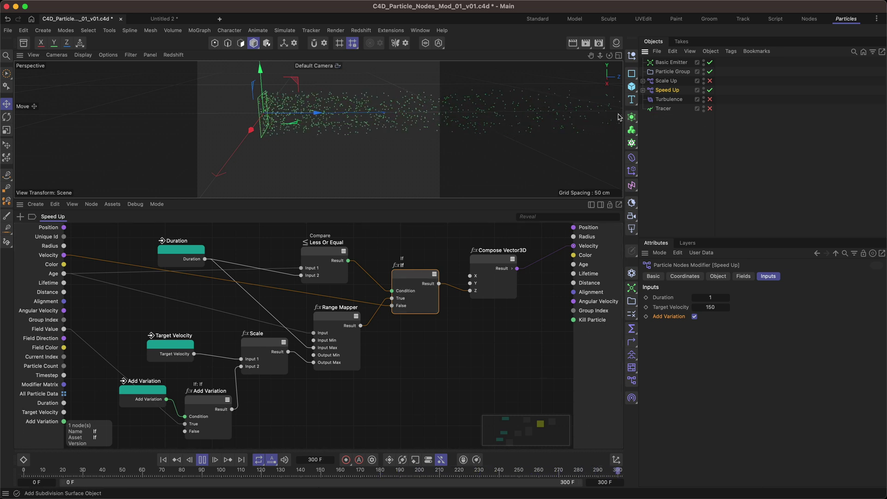
{"action": "scroll", "coordinate": [324, 152], "scroll_direction": "up", "scroll_amount": 3}
{"action": "key", "text": "F8"}
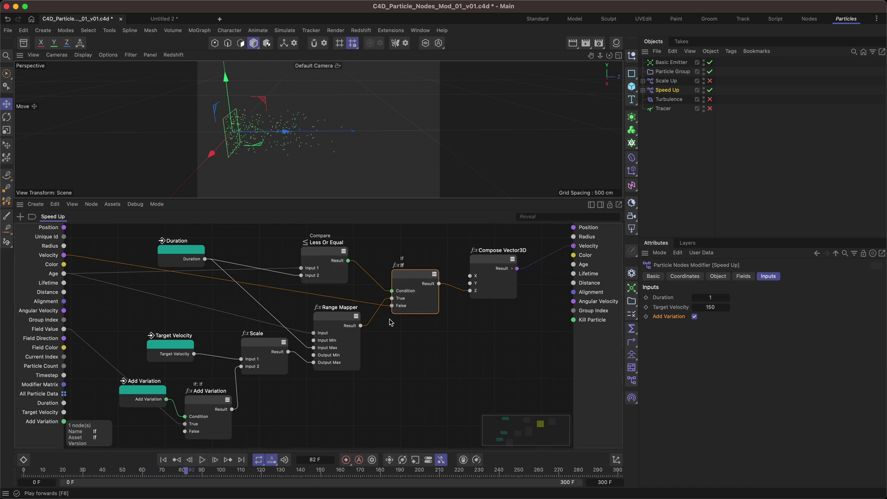